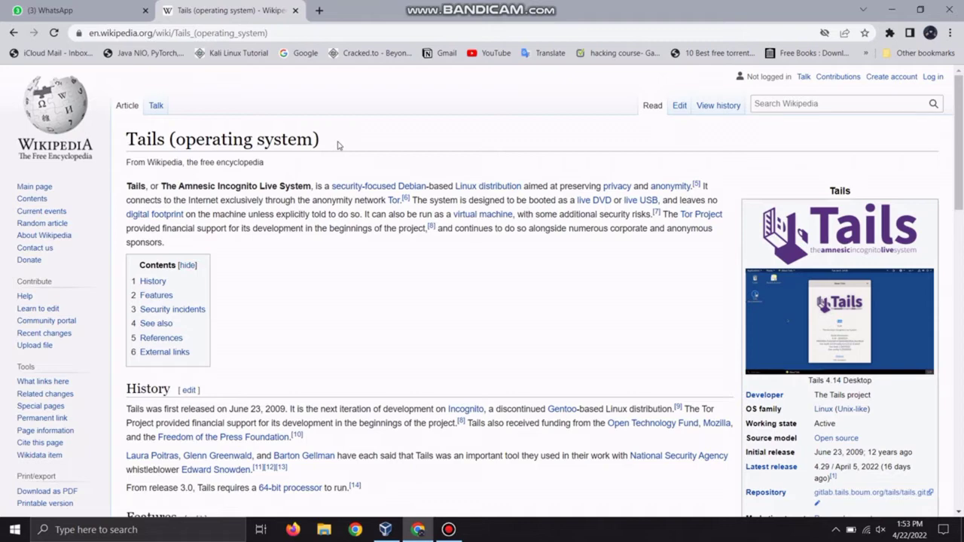
Step: Search the web for "tails os" in a new browser tab and open the Download Tails page from the results
{"action": "left_click", "coordinate": [319, 11]}
{"action": "type", "text": "tails os"}
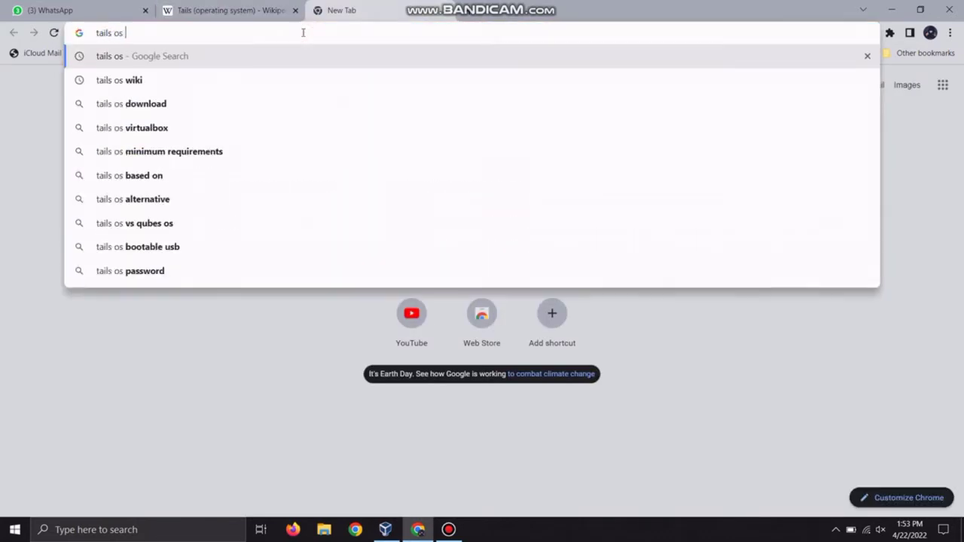
{"action": "key", "text": "Return"}
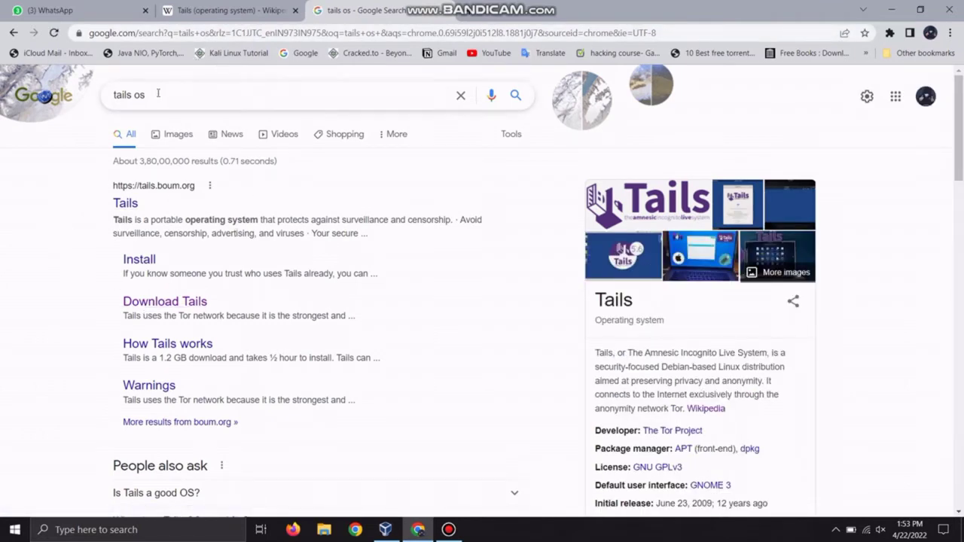
{"action": "left_click", "coordinate": [143, 302]}
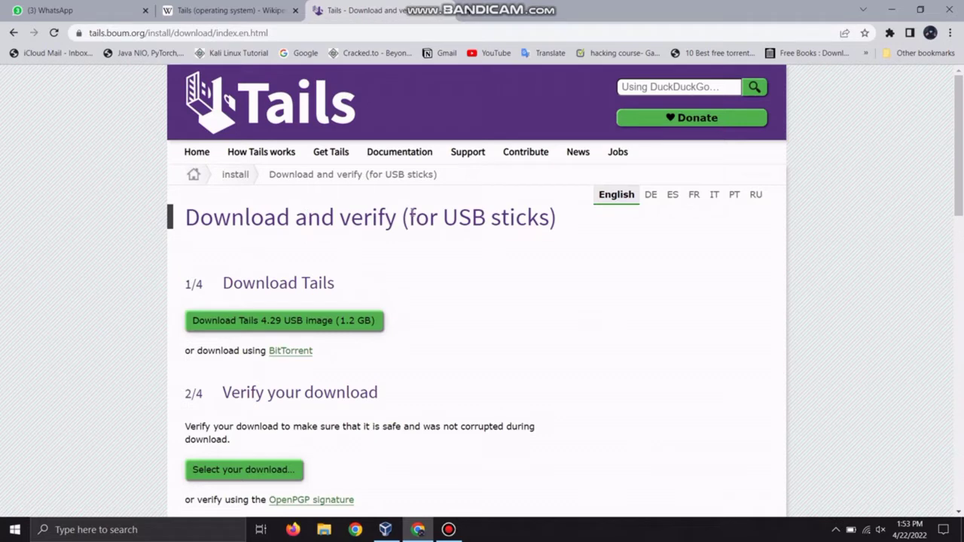
Step: Follow the ISO image link on the USB stick download page to reach the Tails download for DVDs and virtual machines
{"action": "left_click_drag", "start_coordinate": [410, 214], "coordinate": [547, 234]}
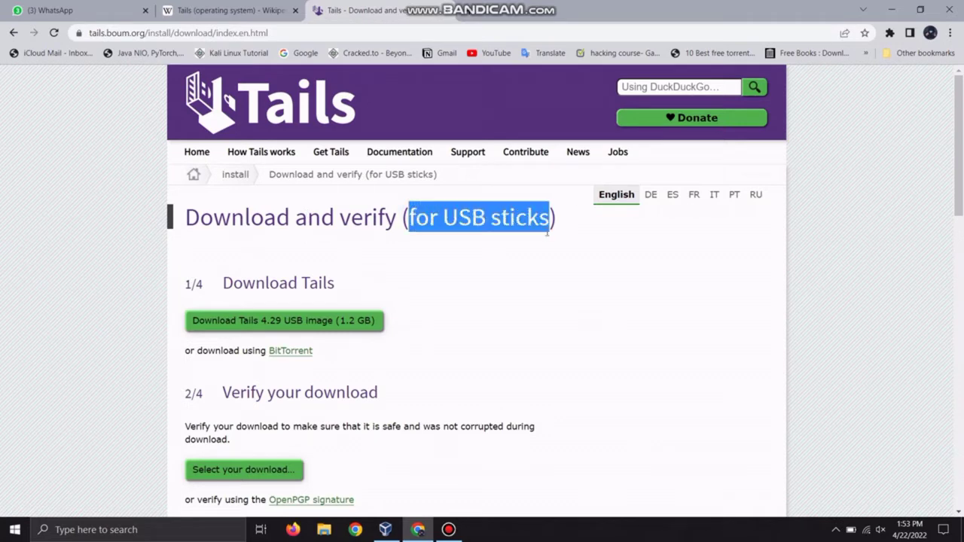
{"action": "left_click", "coordinate": [504, 273]}
{"action": "scroll", "coordinate": [497, 318], "scroll_direction": "down", "scroll_amount": 2}
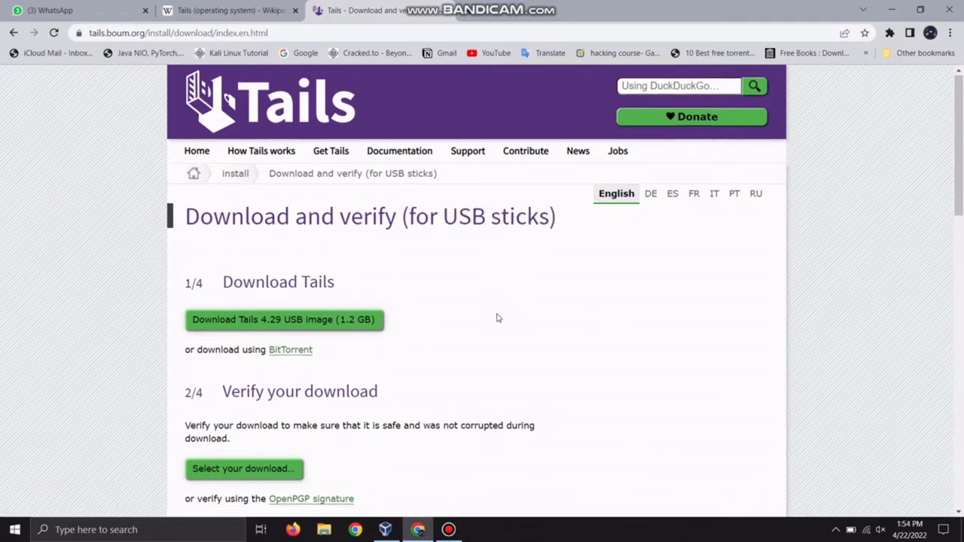
{"action": "scroll", "coordinate": [497, 318], "scroll_direction": "down", "scroll_amount": 3}
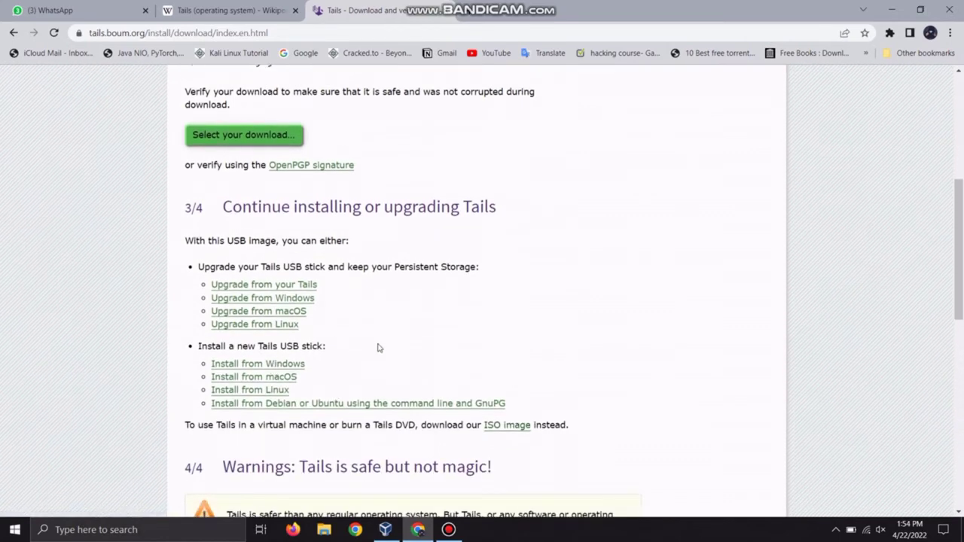
{"action": "scroll", "coordinate": [379, 347], "scroll_direction": "down", "scroll_amount": 1}
{"action": "scroll", "coordinate": [378, 348], "scroll_direction": "down", "scroll_amount": 2}
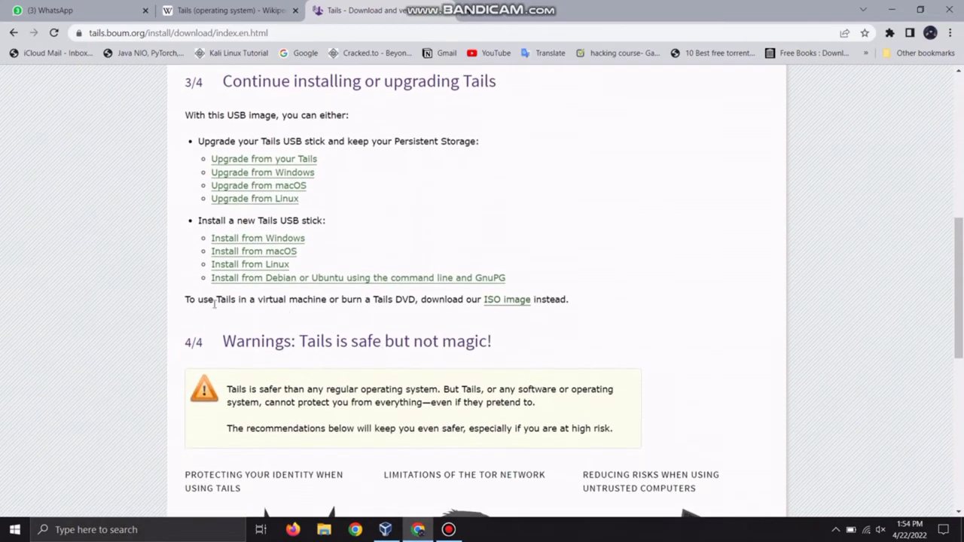
{"action": "left_click_drag", "start_coordinate": [185, 298], "coordinate": [458, 300]}
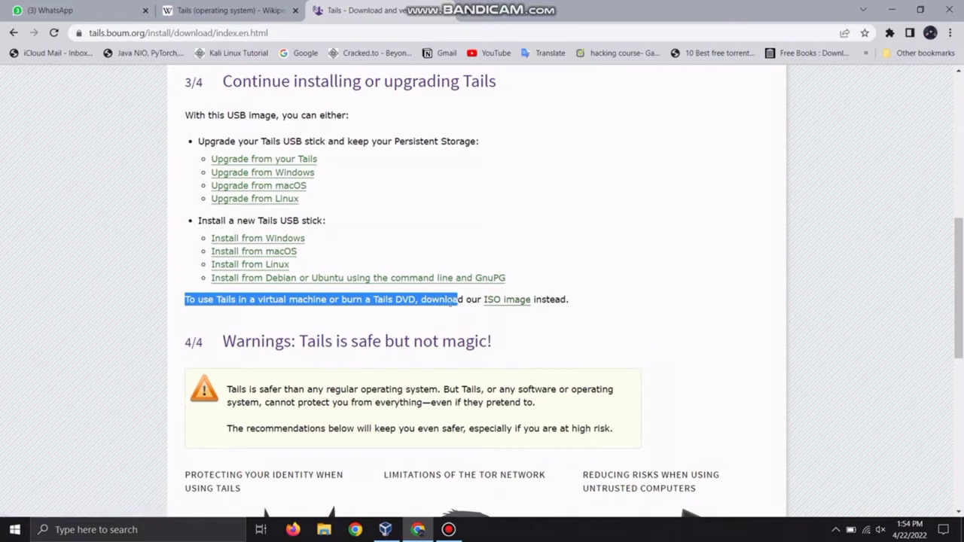
{"action": "left_click", "coordinate": [436, 300]}
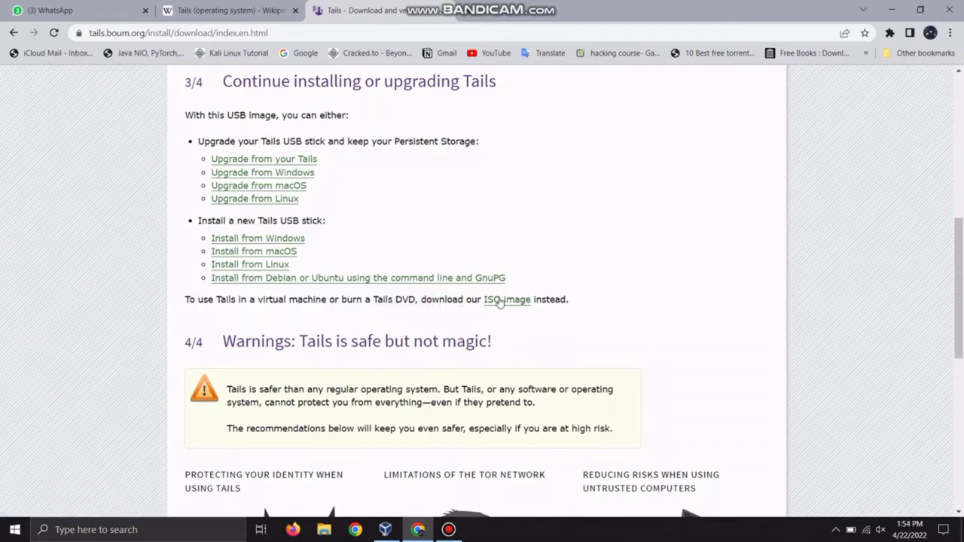
{"action": "left_click", "coordinate": [497, 300]}
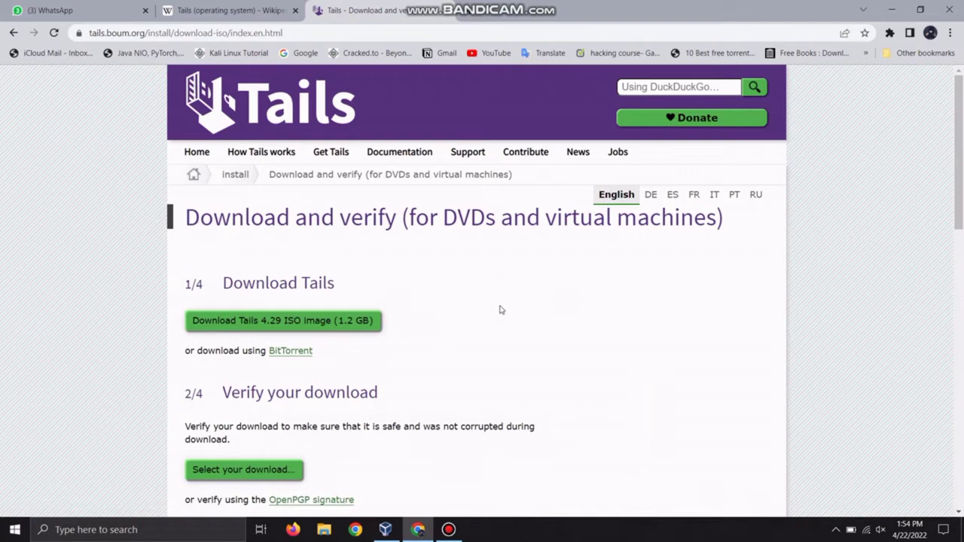
Step: Download the Tails 4.29 ISO image directly rather than through BitTorrent
{"action": "scroll", "coordinate": [499, 308], "scroll_direction": "down", "scroll_amount": 1}
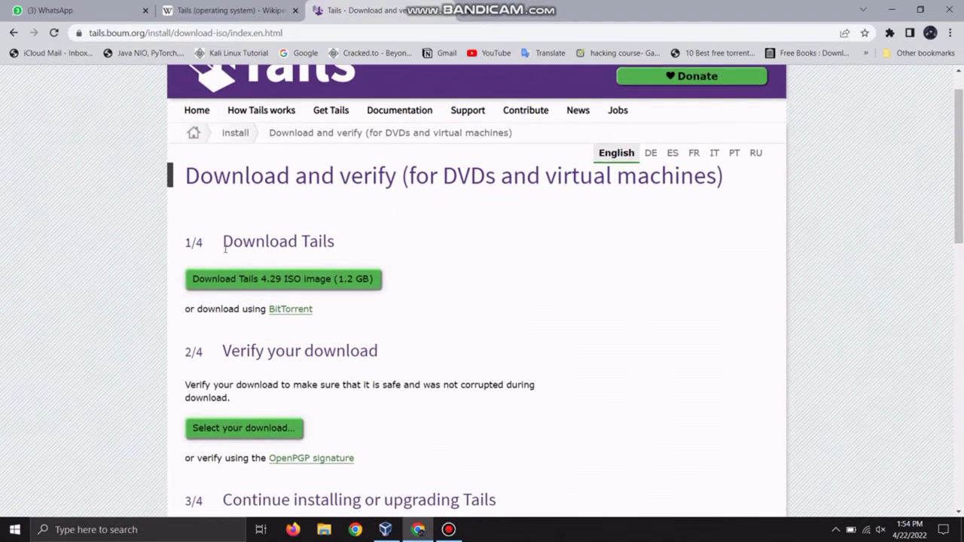
{"action": "left_click", "coordinate": [223, 242]}
{"action": "left_click_drag", "start_coordinate": [222, 242], "coordinate": [344, 243]}
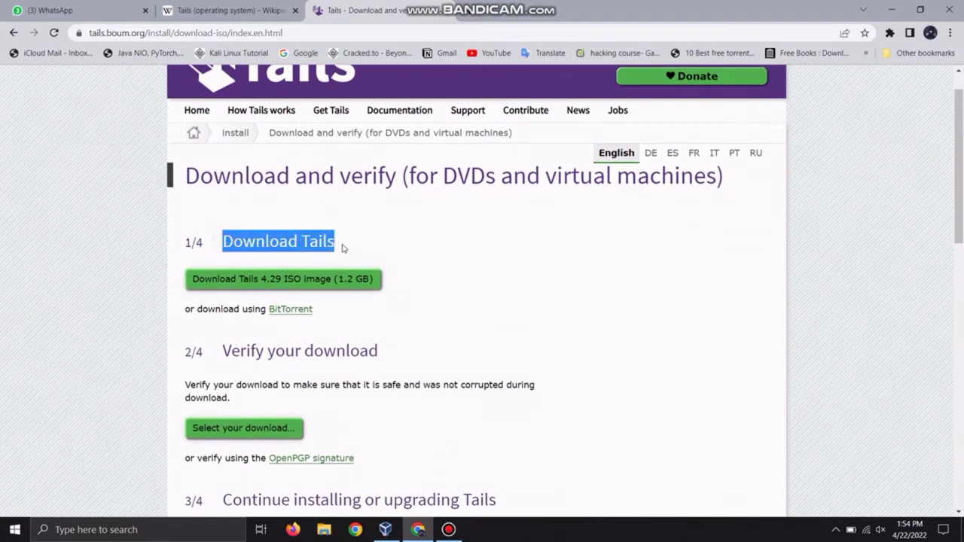
{"action": "left_click_drag", "start_coordinate": [200, 308], "coordinate": [335, 311]}
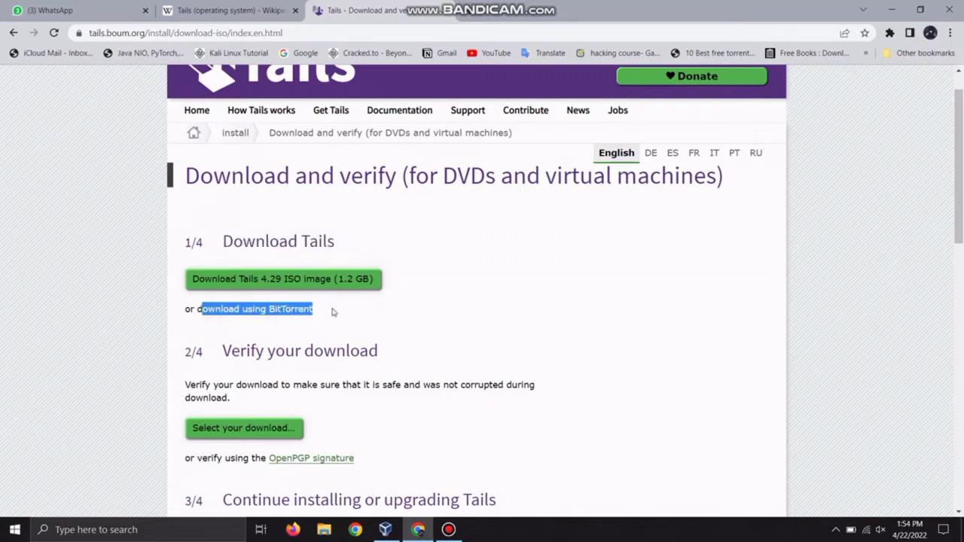
{"action": "left_click", "coordinate": [390, 302]}
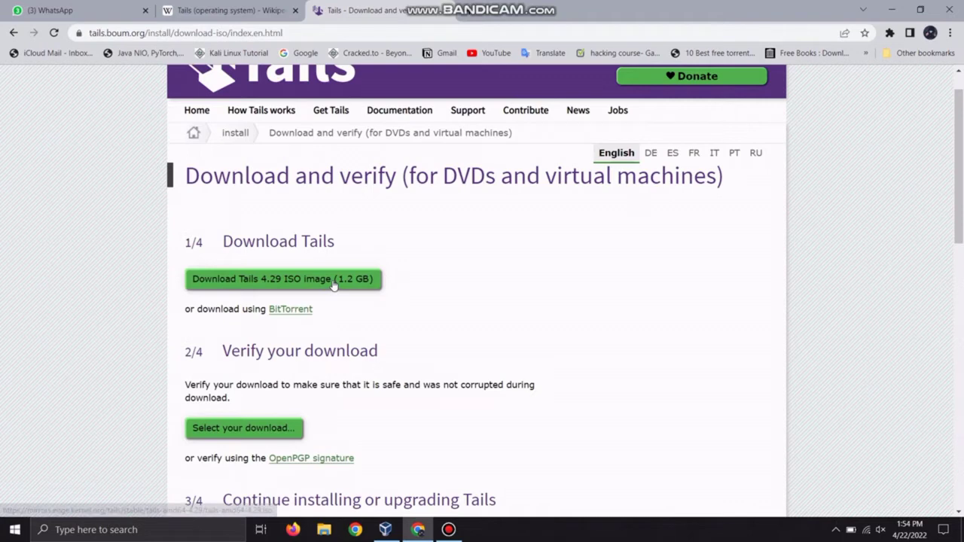
{"action": "left_click", "coordinate": [333, 283]}
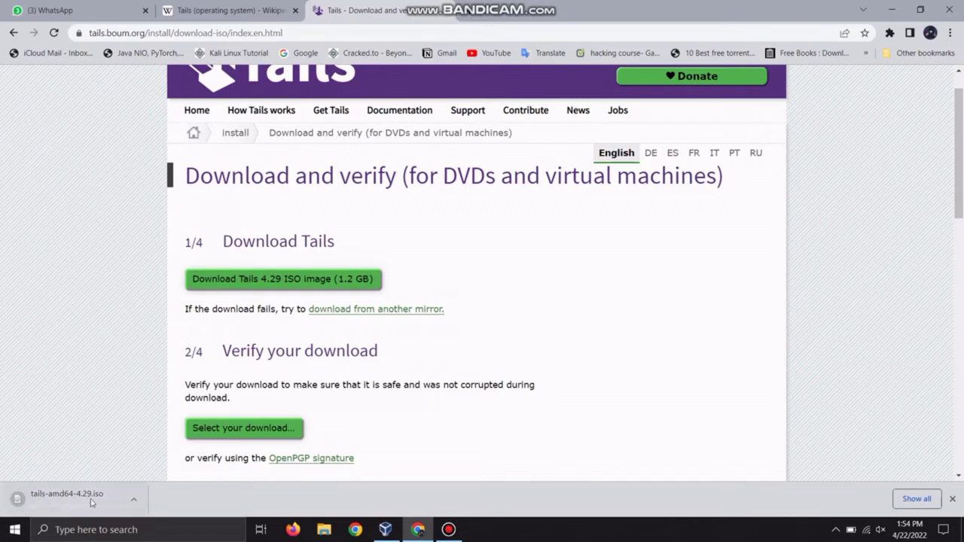
{"action": "left_click", "coordinate": [133, 500]}
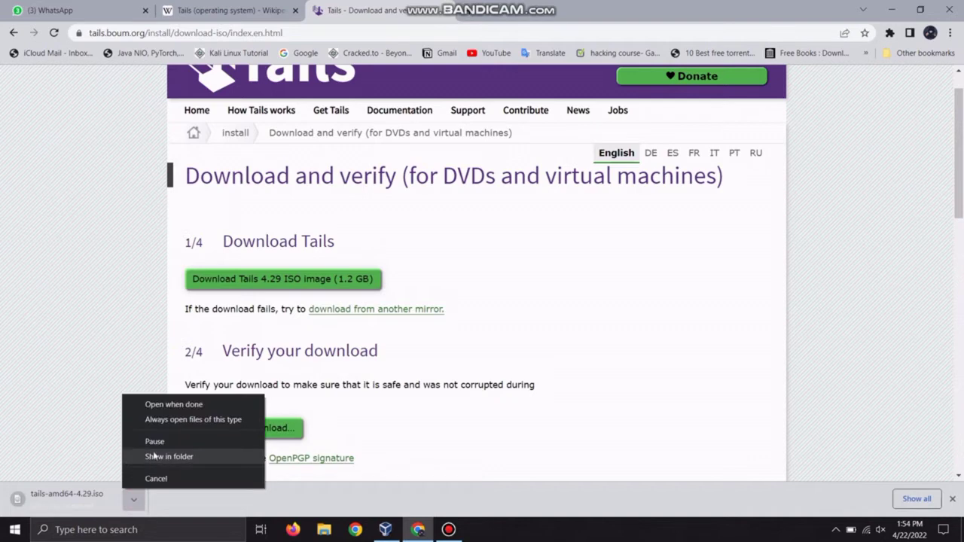
{"action": "left_click", "coordinate": [72, 428]}
Step: Move the tails-amd64-4.29 disc image to another free spot in the desktop's upper area
{"action": "left_click", "coordinate": [906, 495]}
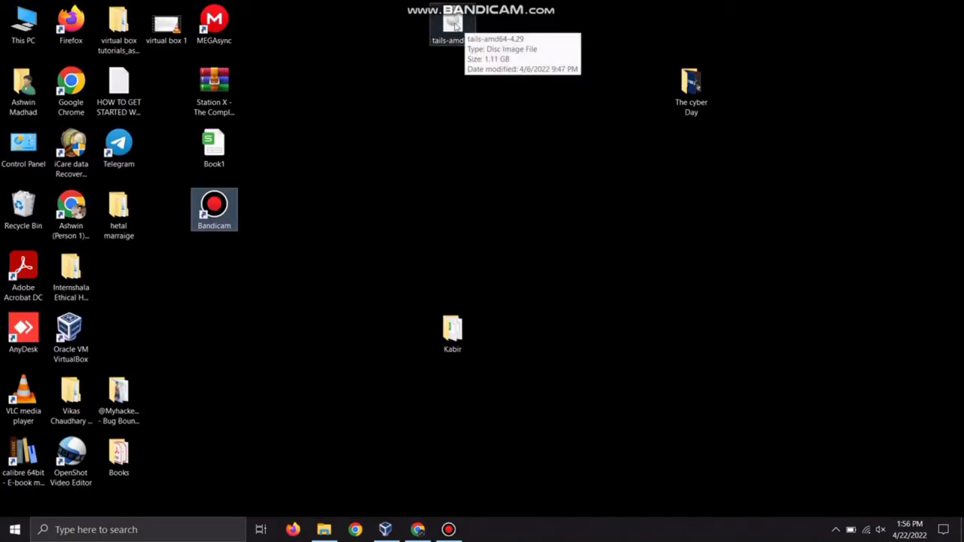
{"action": "left_click_drag", "start_coordinate": [461, 28], "coordinate": [372, 54]}
{"action": "left_click_drag", "start_coordinate": [312, 7], "coordinate": [412, 89]}
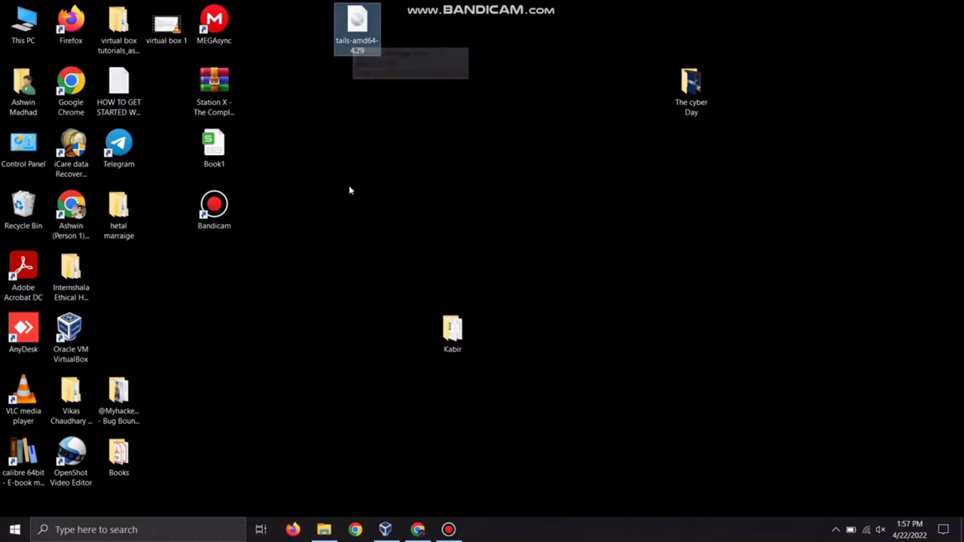
Step: Verify the download on the Tails page in Chrome using the tails-amd64-4.29 disc image from the Desktop folder
{"action": "left_click", "coordinate": [418, 529]}
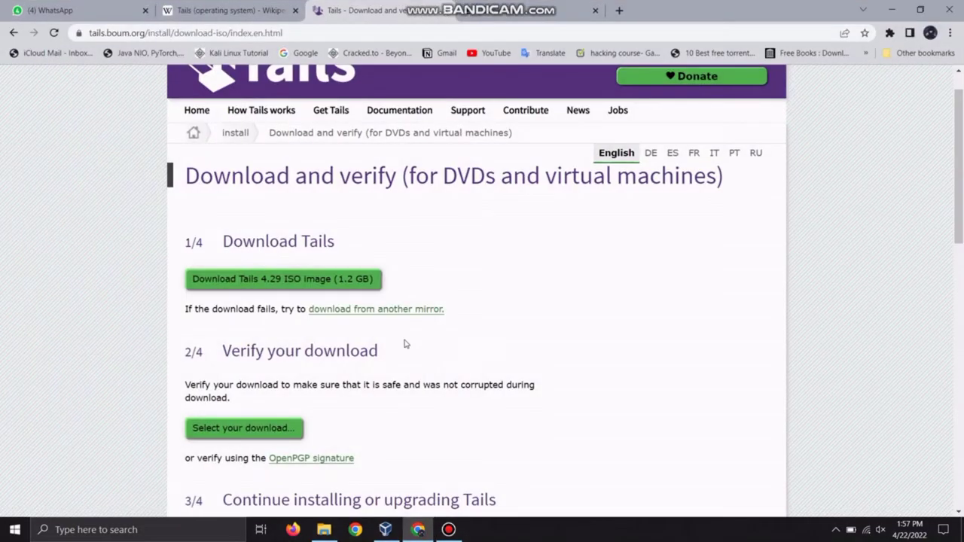
{"action": "scroll", "coordinate": [404, 344], "scroll_direction": "down", "scroll_amount": 1}
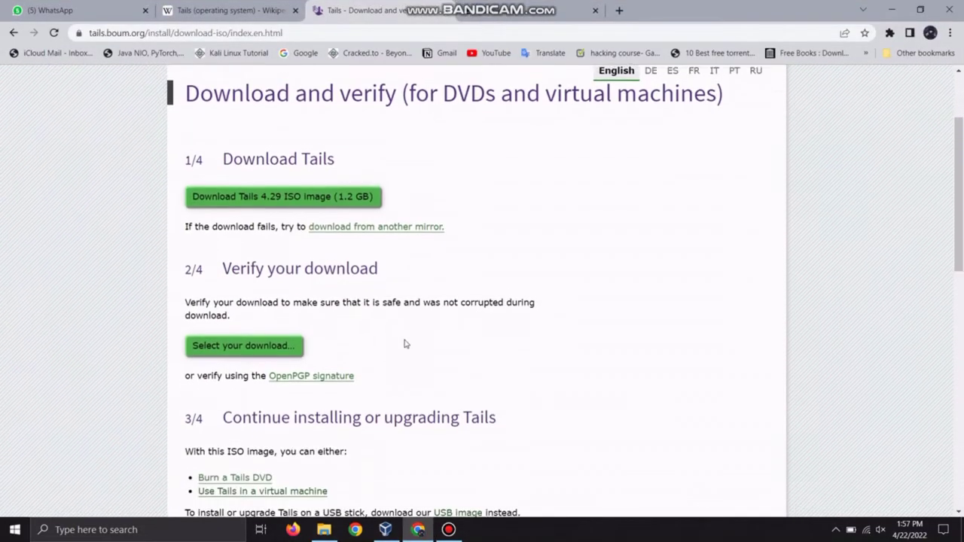
{"action": "left_click", "coordinate": [226, 341]}
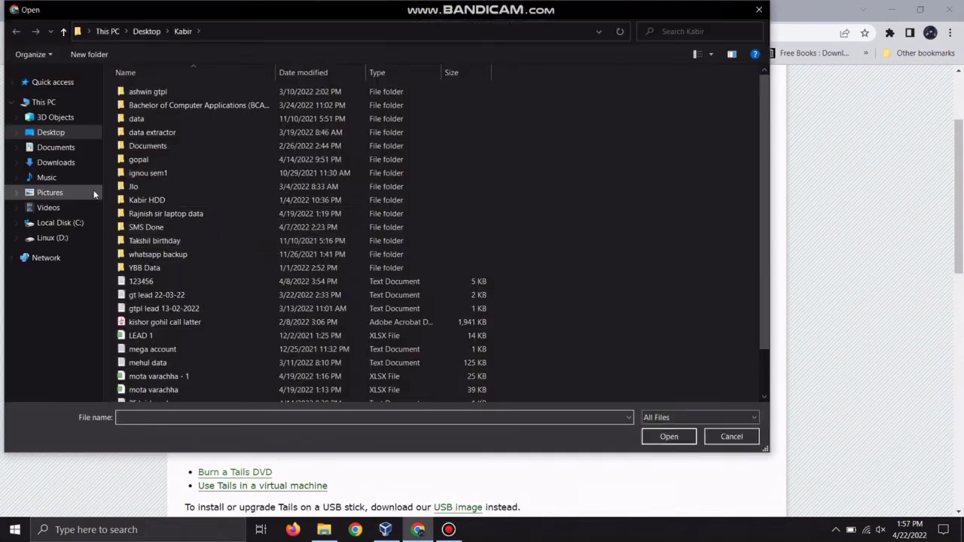
{"action": "left_click", "coordinate": [58, 132]}
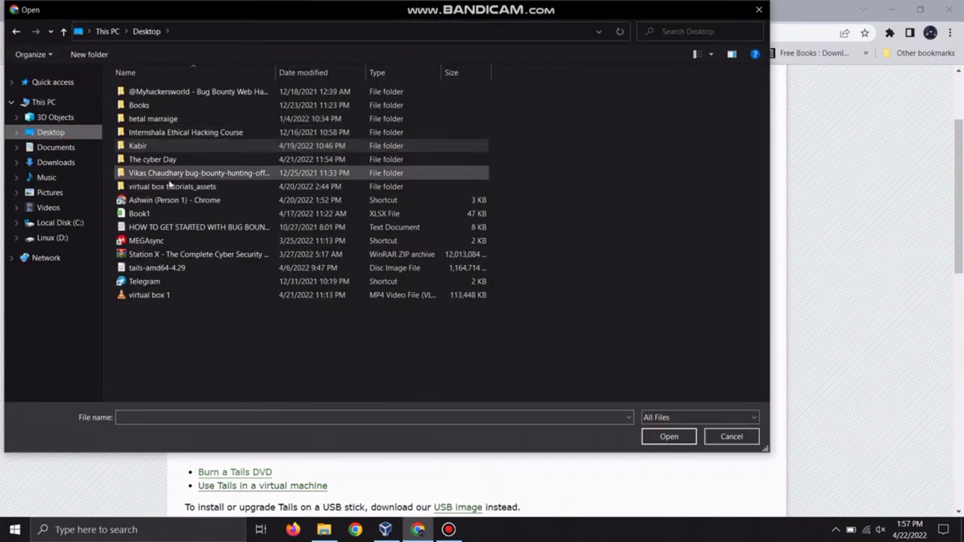
{"action": "left_click", "coordinate": [155, 270]}
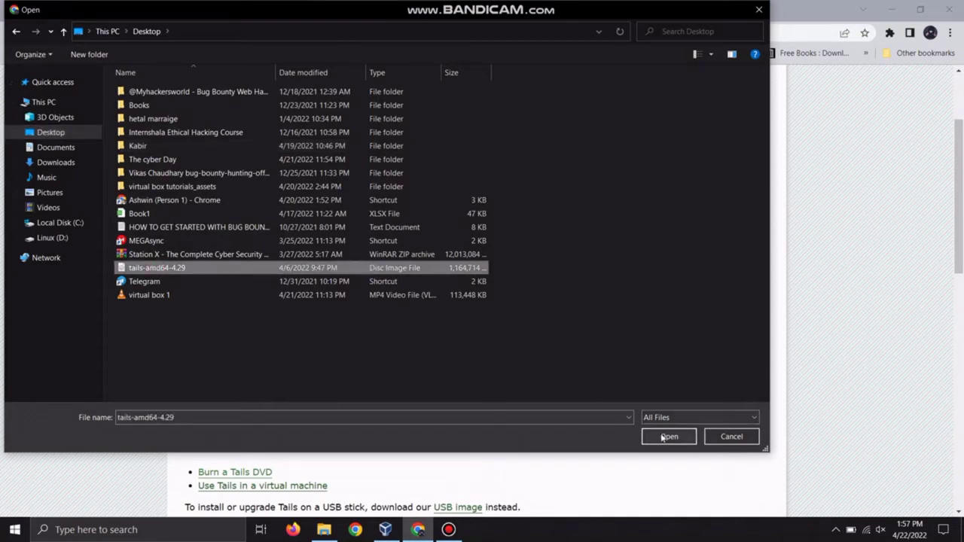
{"action": "left_click", "coordinate": [662, 438]}
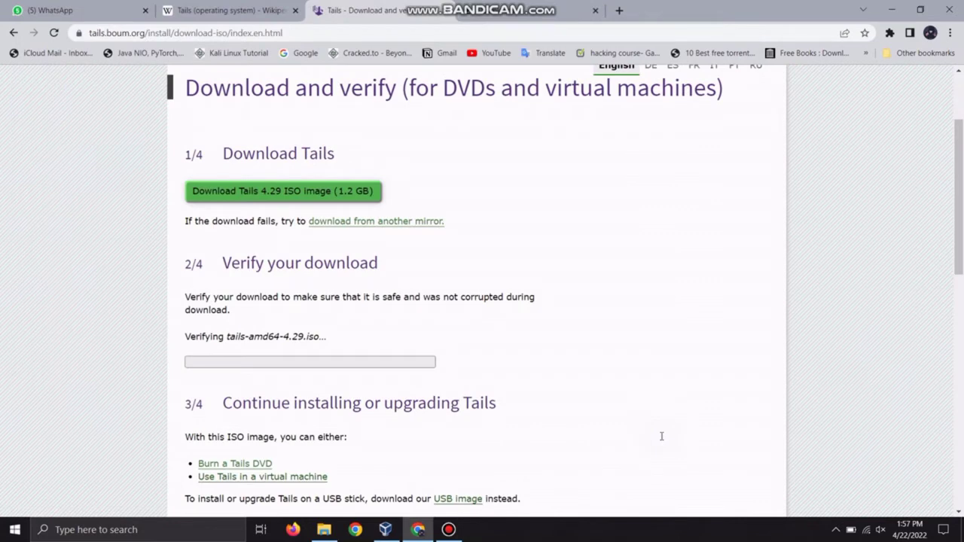
{"action": "scroll", "coordinate": [326, 262], "scroll_direction": "down", "scroll_amount": 2}
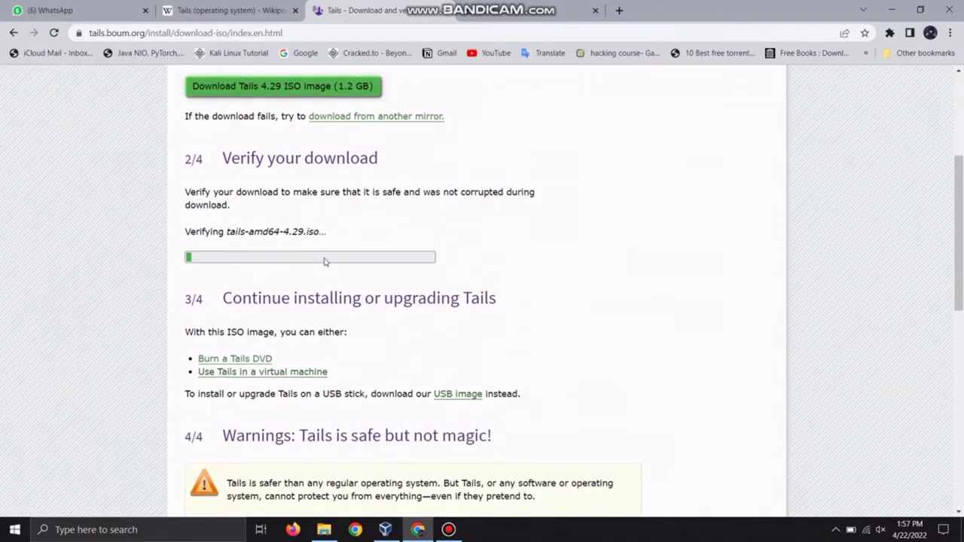
{"action": "left_click_drag", "start_coordinate": [185, 231], "coordinate": [322, 232]}
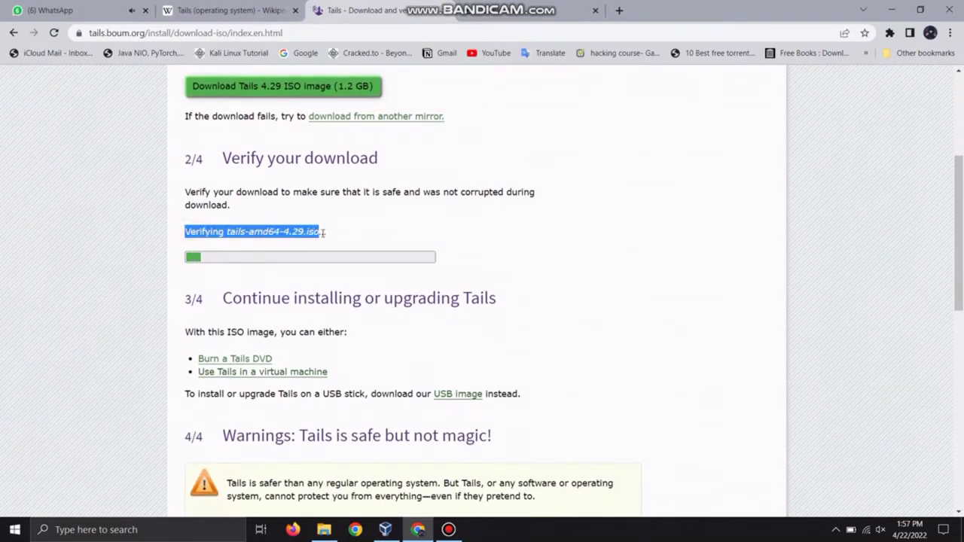
{"action": "left_click", "coordinate": [462, 233]}
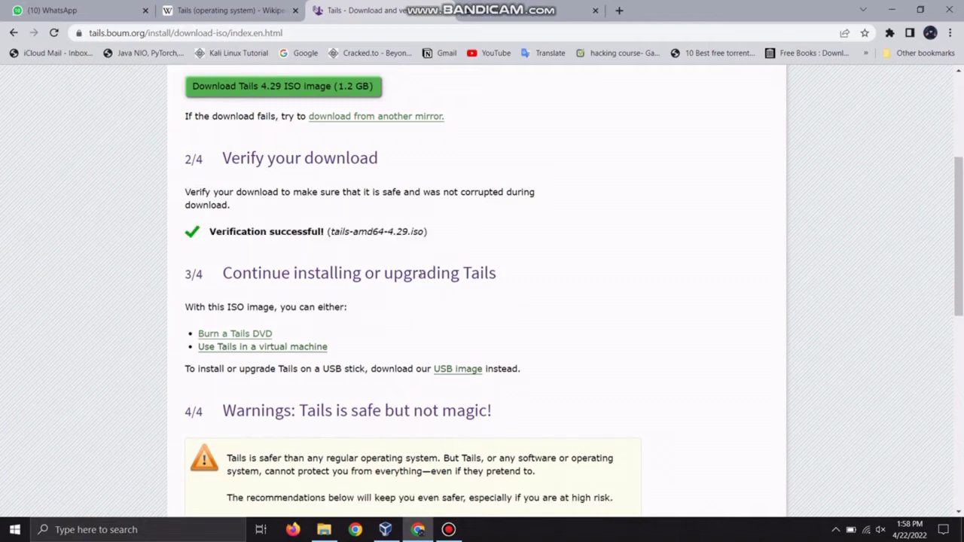
{"action": "mouse_move", "coordinate": [428, 234]}
{"action": "left_mouse_down"}
{"action": "mouse_move", "coordinate": [269, 250]}
{"action": "mouse_move", "coordinate": [201, 234]}
{"action": "mouse_move", "coordinate": [413, 227]}
{"action": "left_mouse_up"}
{"action": "left_click", "coordinate": [687, 79]}
Step: Switch to Oracle VM VirtualBox and start creating a new virtual machine named "Tails OS"
{"action": "left_click", "coordinate": [892, 9]}
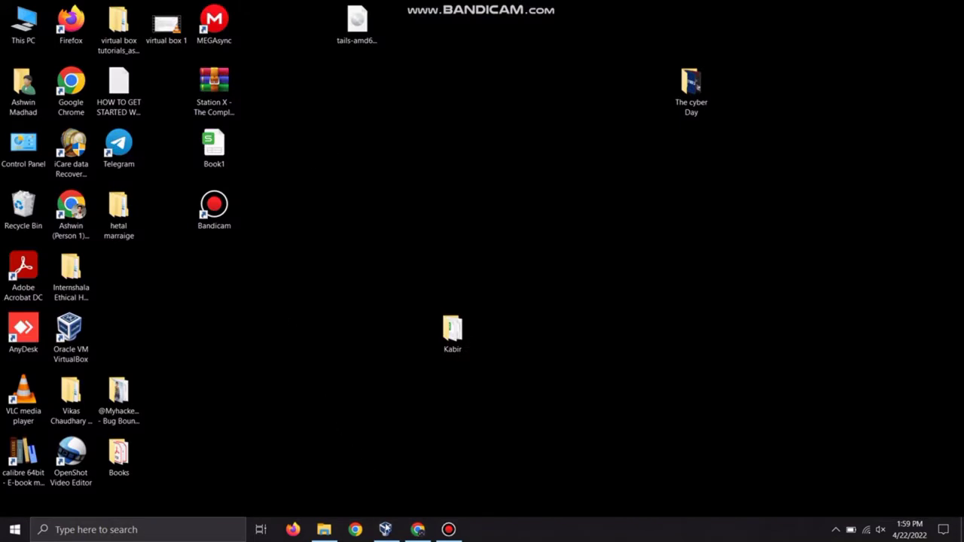
{"action": "left_click", "coordinate": [385, 529]}
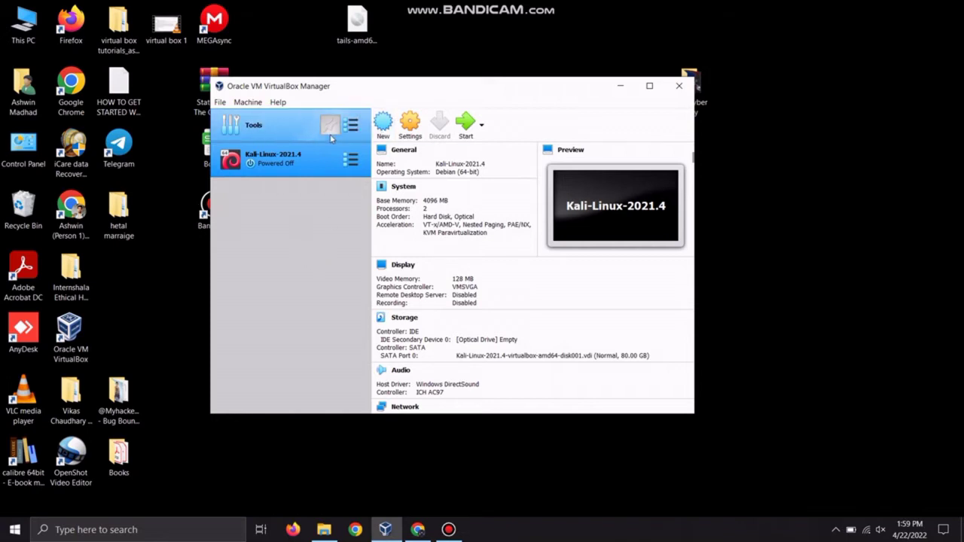
{"action": "left_click", "coordinate": [382, 121]}
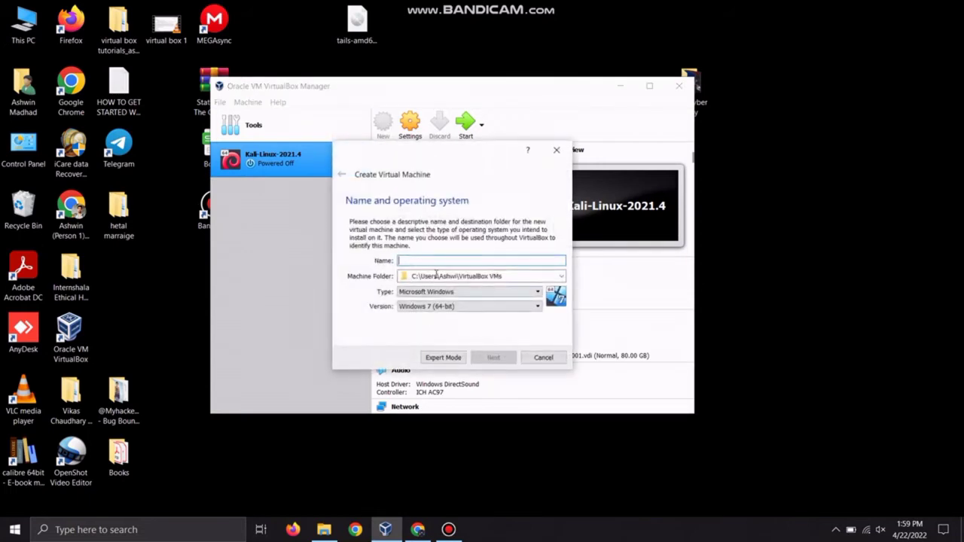
{"action": "left_click", "coordinate": [440, 260]}
{"action": "type", "text": "T"}
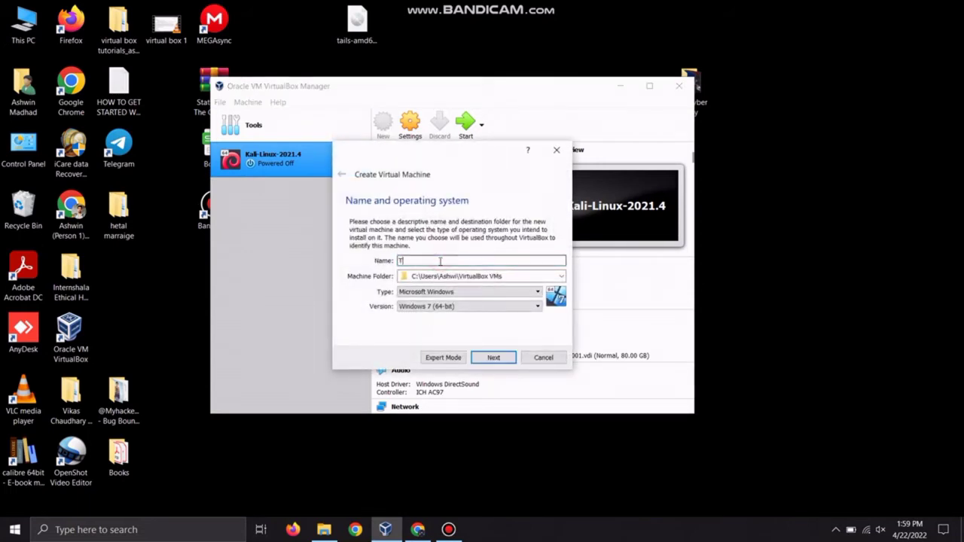
{"action": "type", "text": "ails OS"}
Step: Set the new machine's operating system type to Linux and version to Other Linux (64-bit), and continue to the memory size
{"action": "left_click", "coordinate": [440, 292]}
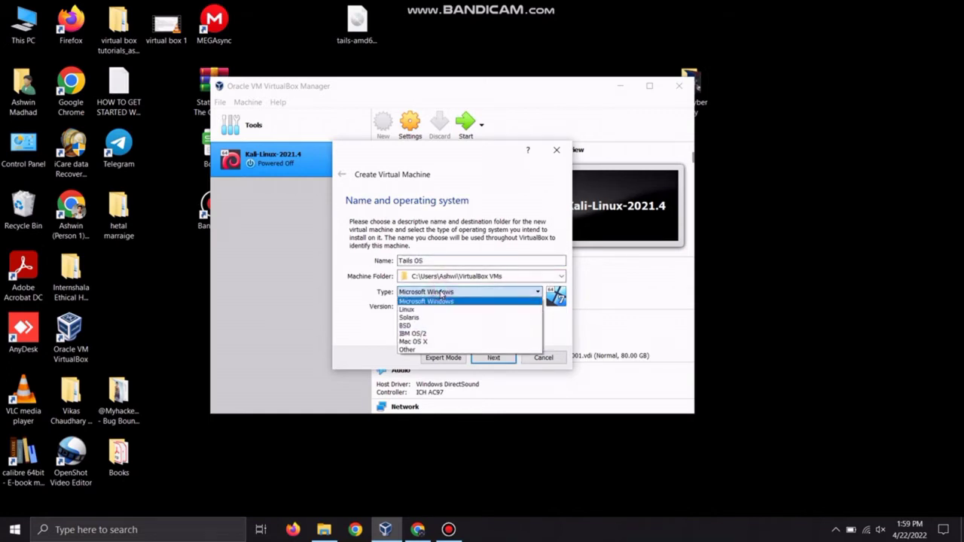
{"action": "left_click", "coordinate": [434, 310]}
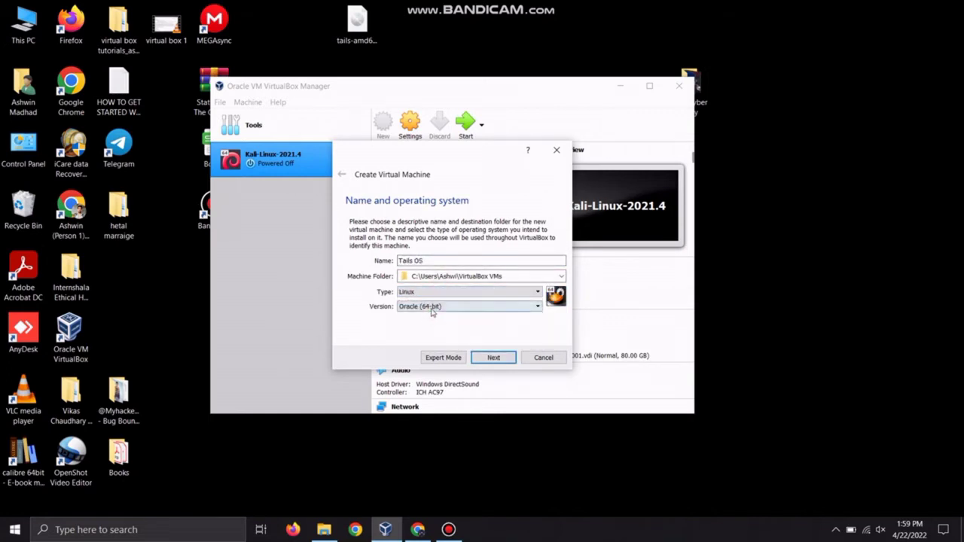
{"action": "left_click", "coordinate": [432, 307]}
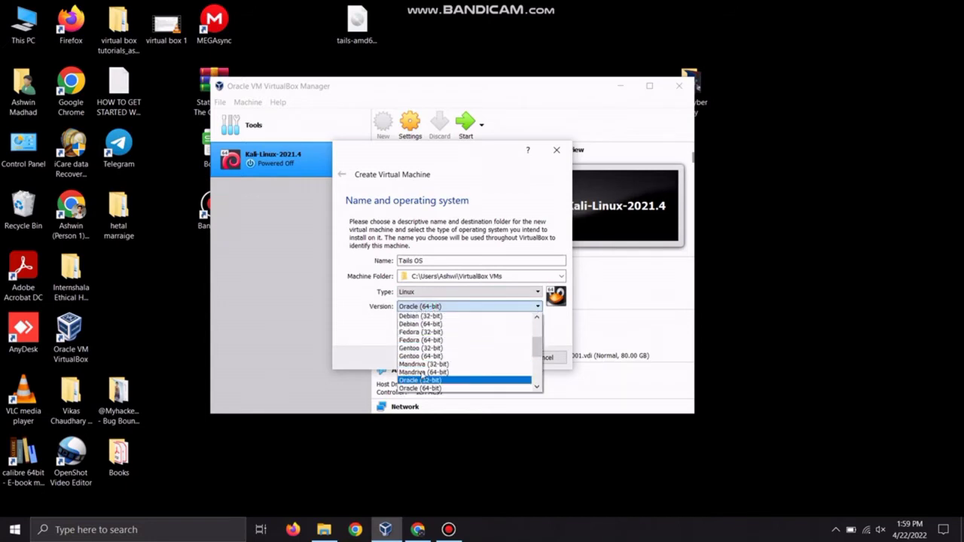
{"action": "scroll", "coordinate": [422, 334], "scroll_direction": "up", "scroll_amount": 2}
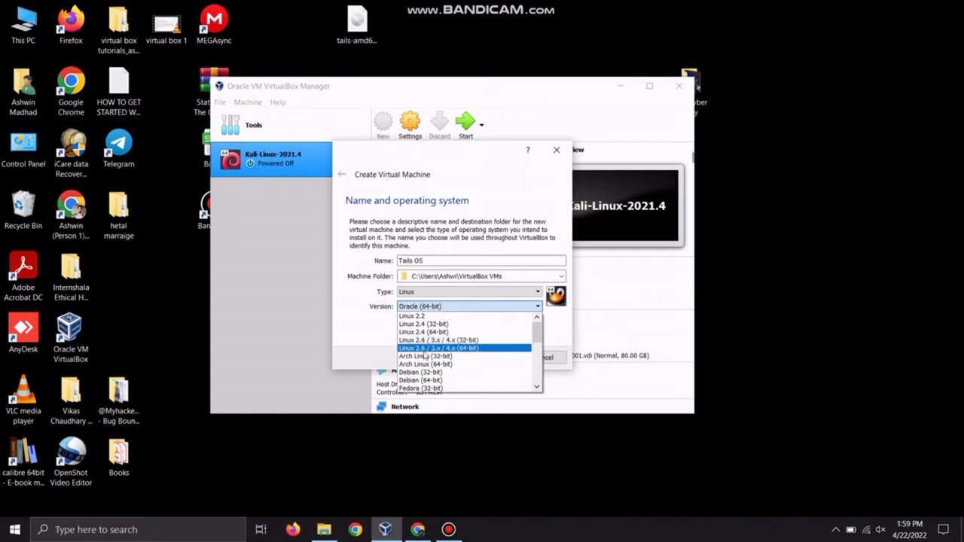
{"action": "scroll", "coordinate": [424, 356], "scroll_direction": "down", "scroll_amount": 6}
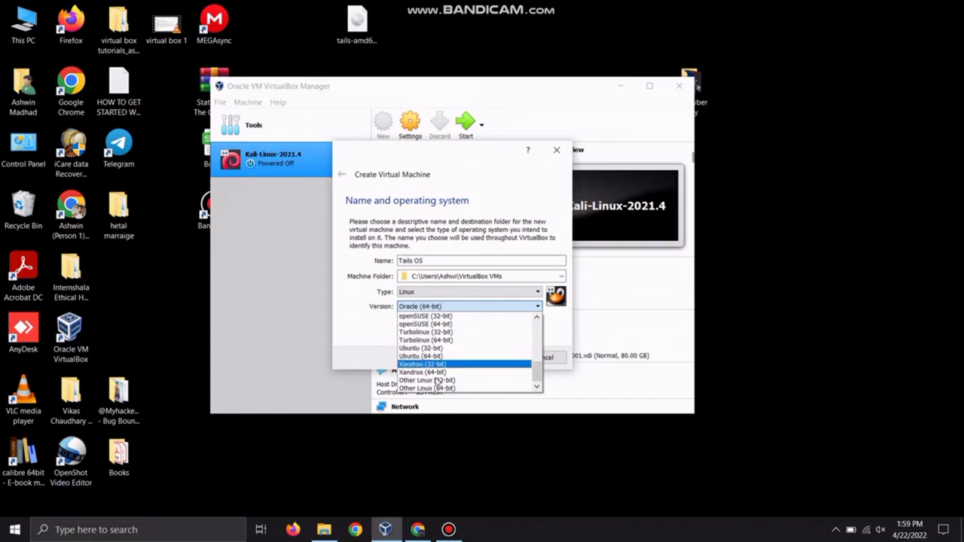
{"action": "left_click", "coordinate": [427, 388]}
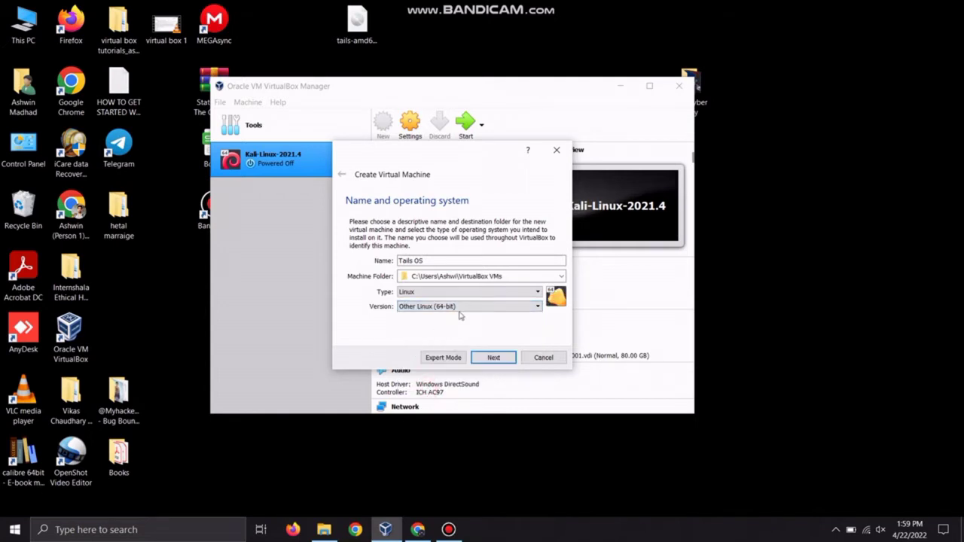
{"action": "left_click", "coordinate": [484, 357]}
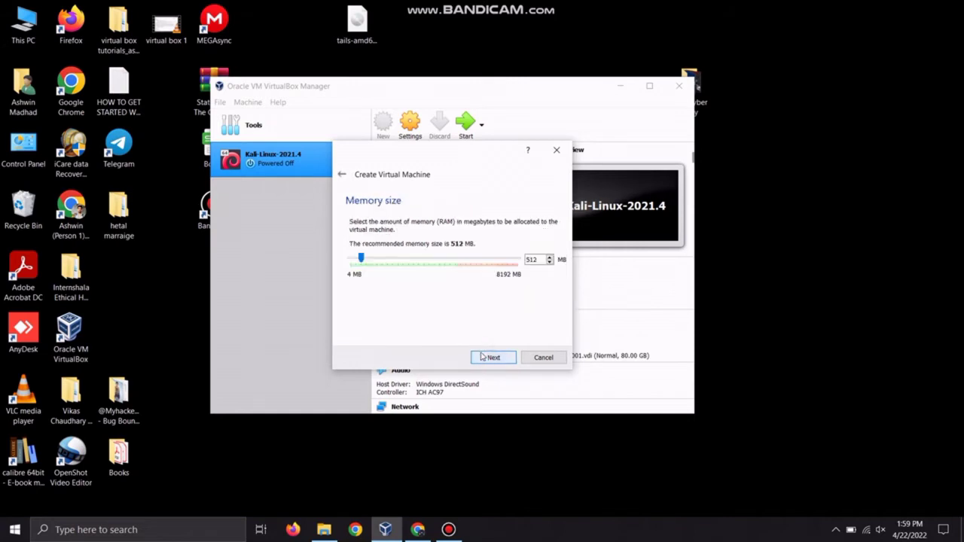
Step: Allocate 1024 MB of memory to the new virtual machine and continue to the hard disk options
{"action": "left_click", "coordinate": [433, 264]}
{"action": "left_click", "coordinate": [432, 263]}
{"action": "left_click", "coordinate": [432, 264]}
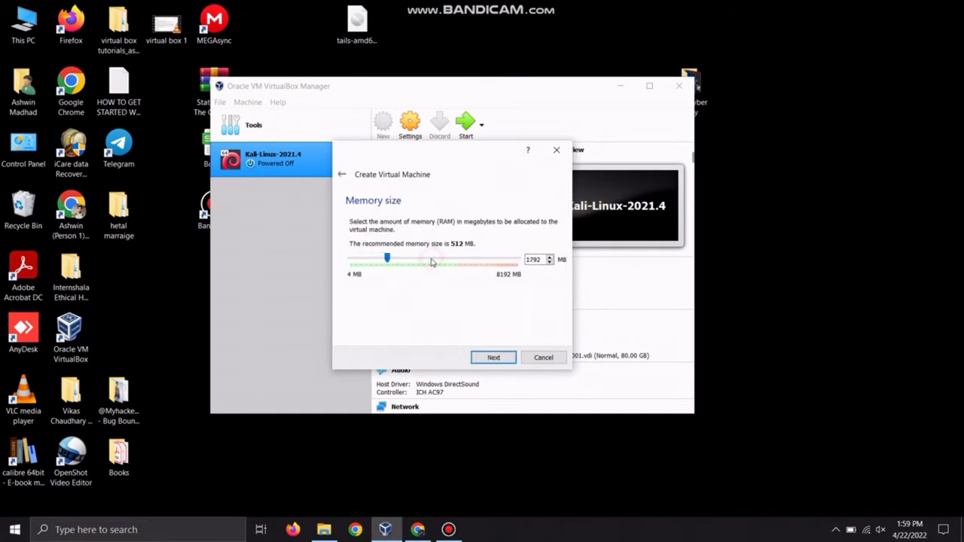
{"action": "left_click", "coordinate": [432, 262]}
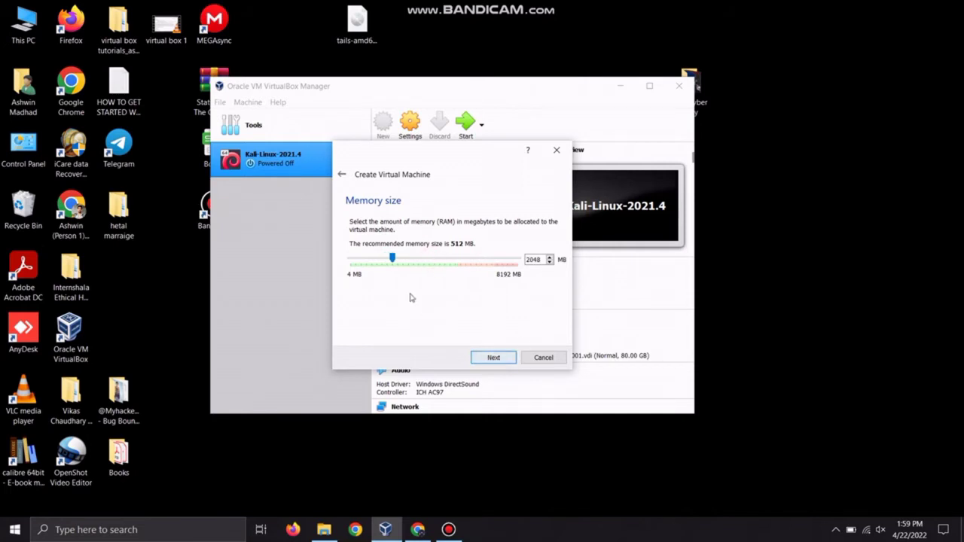
{"action": "left_click", "coordinate": [373, 259]}
{"action": "left_click", "coordinate": [374, 259]}
{"action": "left_click", "coordinate": [372, 259]}
{"action": "left_click", "coordinate": [370, 259]}
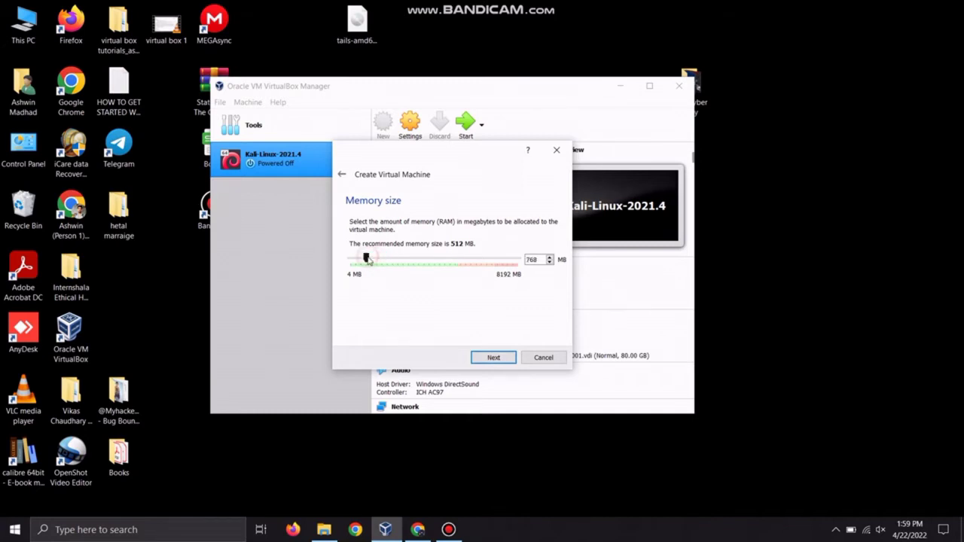
{"action": "left_click", "coordinate": [490, 358]}
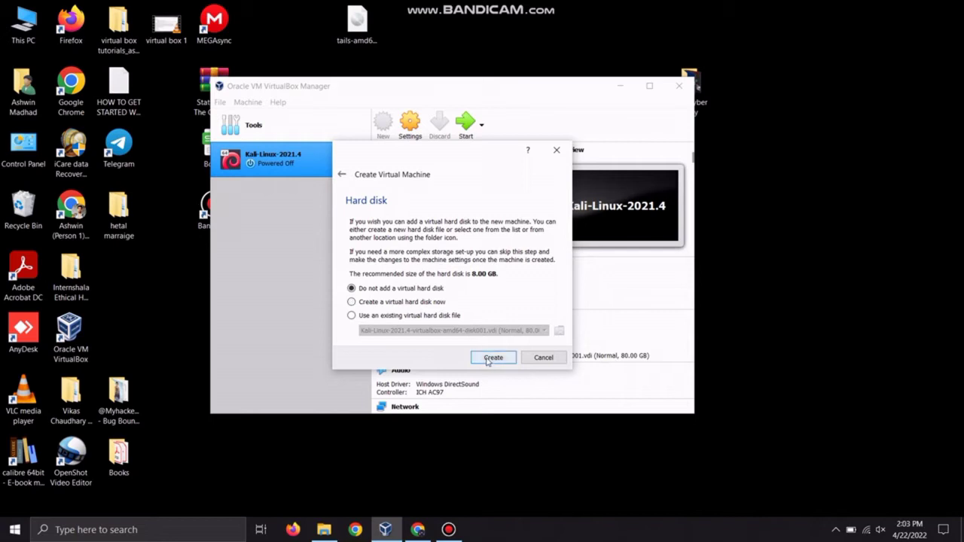
Step: Create the virtual machine without a virtual hard disk, and minimize the Bandicam recorder window
{"action": "left_click", "coordinate": [491, 358]}
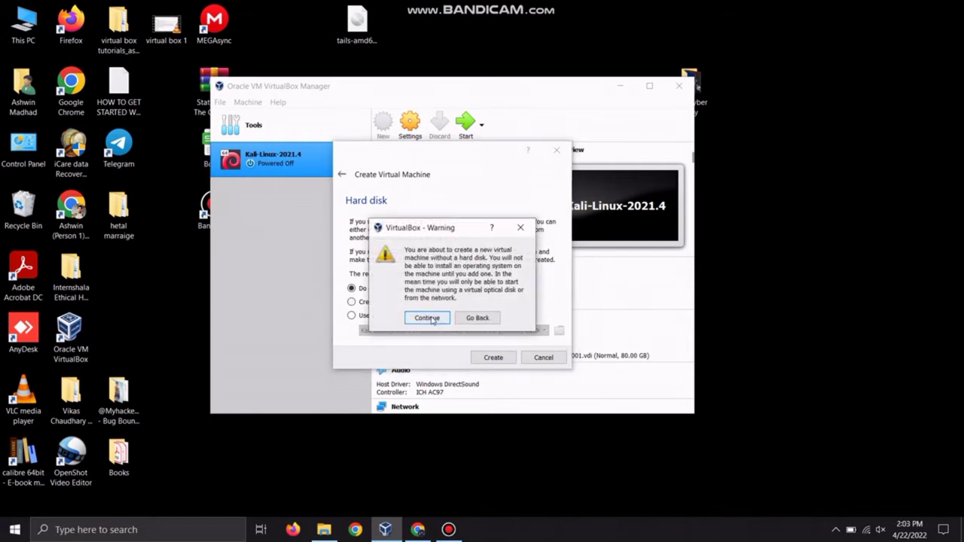
{"action": "left_click", "coordinate": [427, 318]}
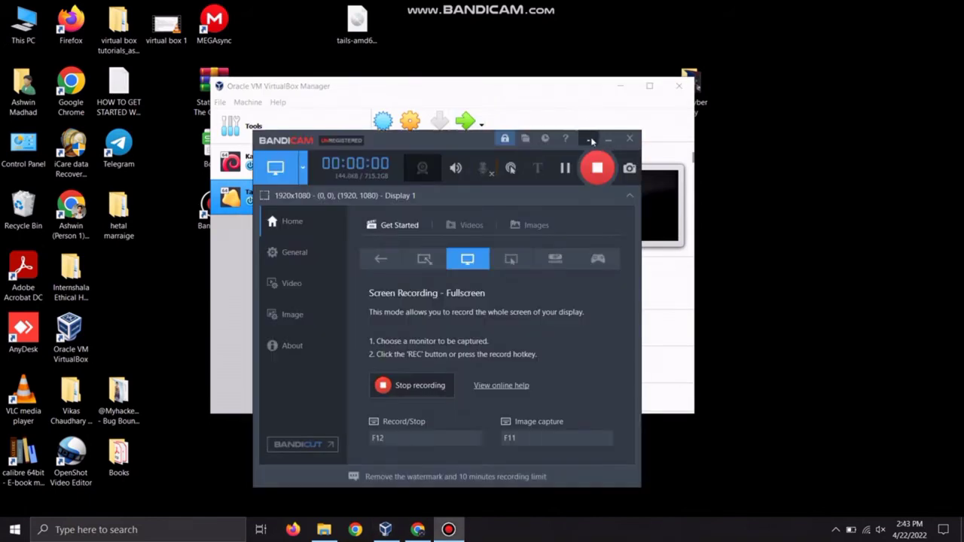
{"action": "left_click", "coordinate": [607, 140]}
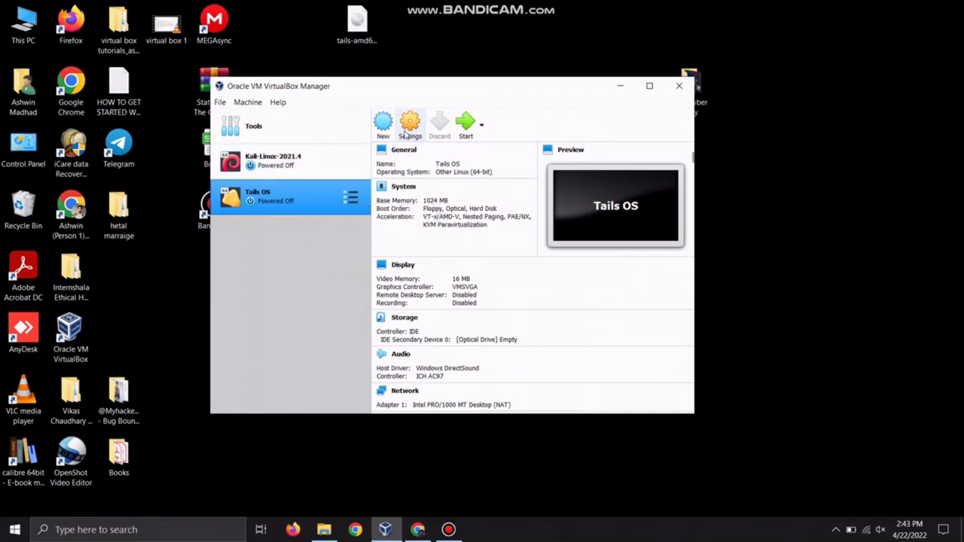
Step: Open the optical disk selector for the empty IDE drive in the Tails OS storage settings and refresh the disk list
{"action": "left_click", "coordinate": [405, 133]}
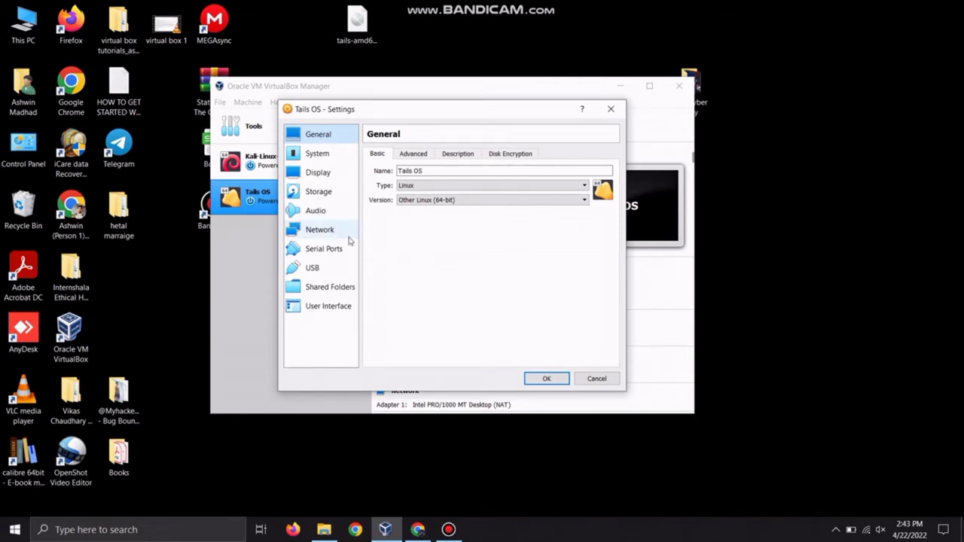
{"action": "left_click", "coordinate": [324, 158]}
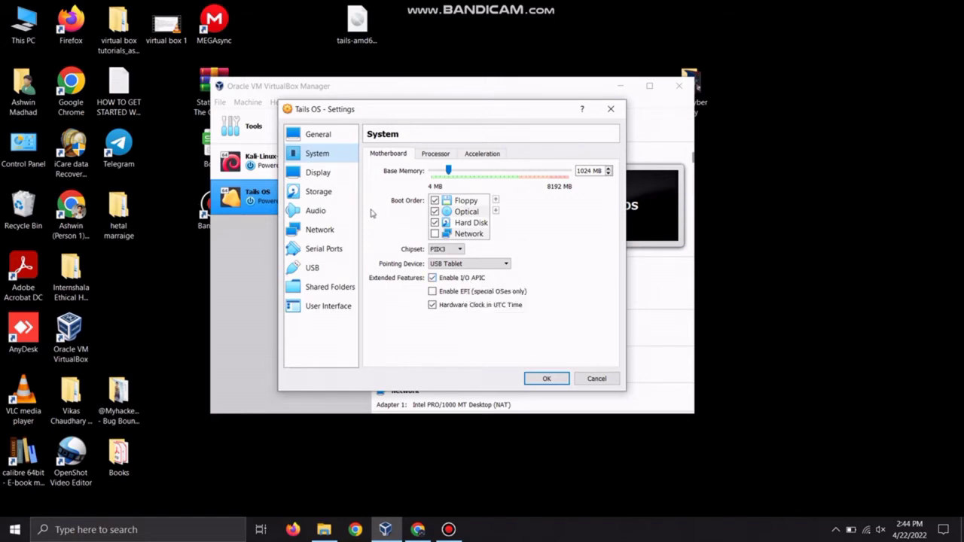
{"action": "left_click", "coordinate": [340, 192]}
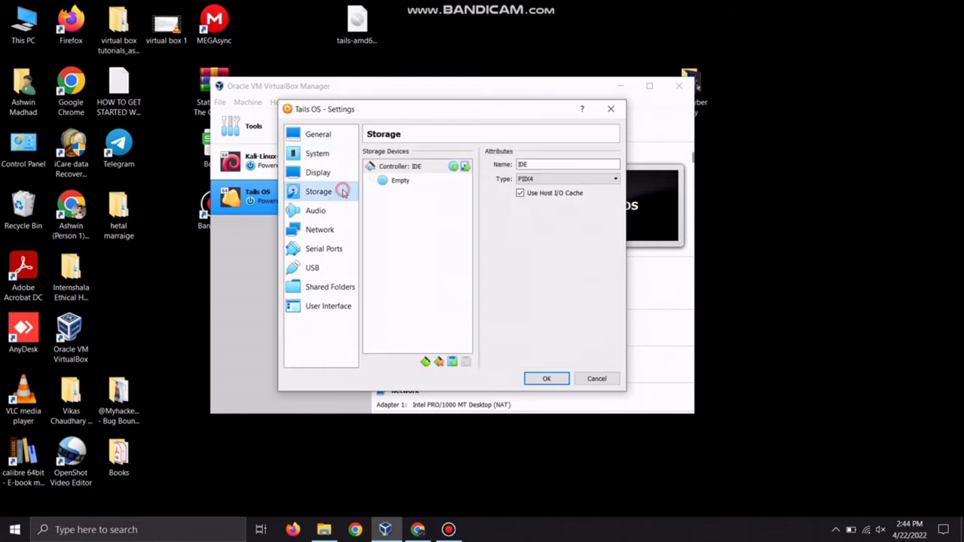
{"action": "left_click", "coordinate": [399, 180]}
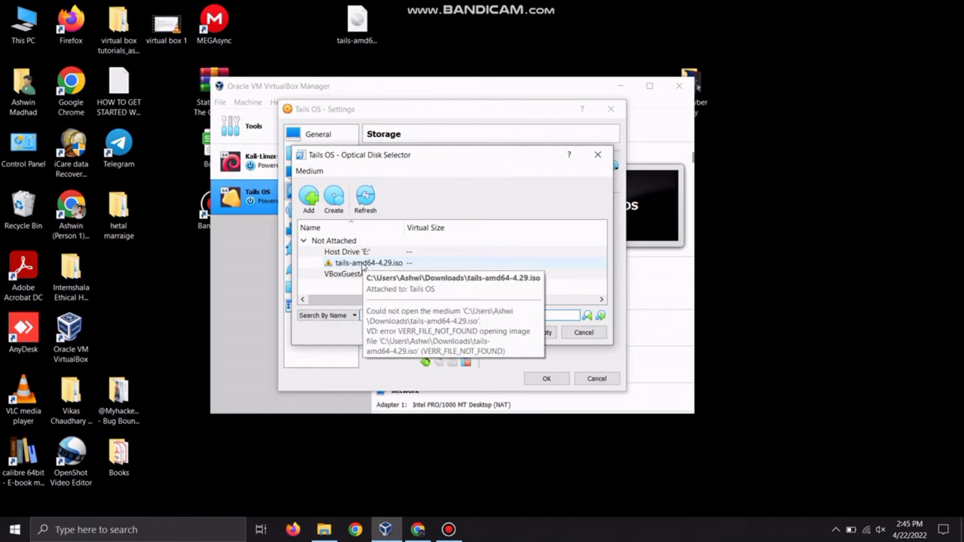
{"action": "left_click", "coordinate": [362, 264]}
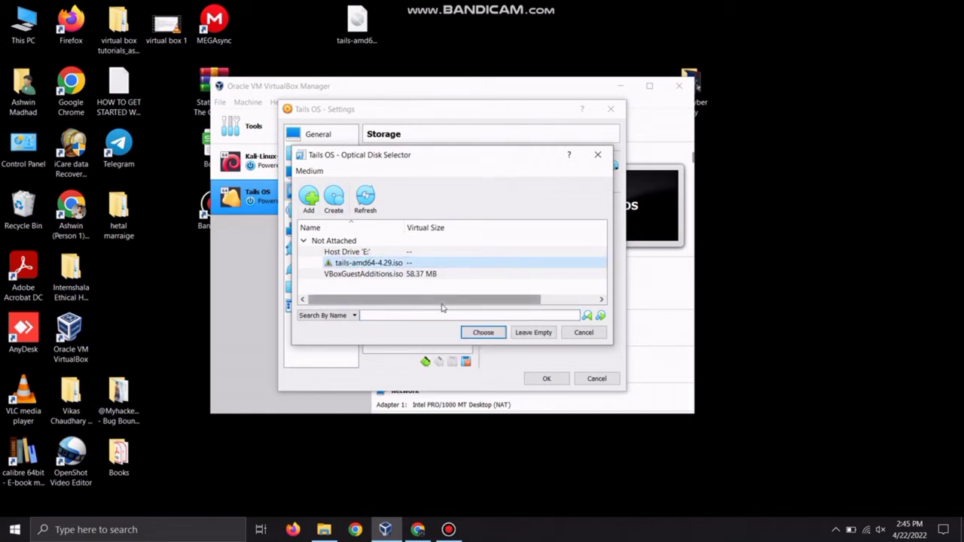
{"action": "left_click", "coordinate": [367, 197]}
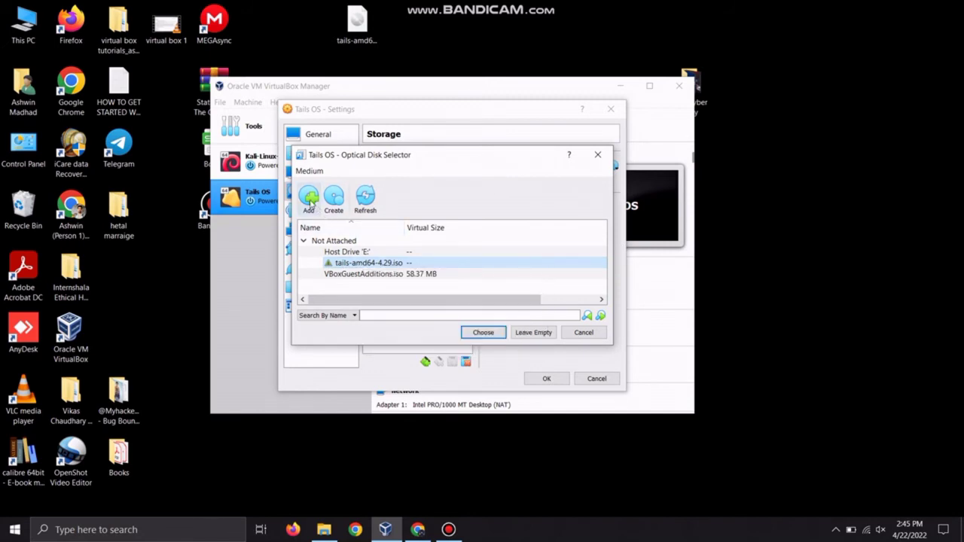
Step: Load the tails-amd64-4.29 disc image from the OS folder in Downloads into the optical drive and enable Live CD/DVD
{"action": "left_click", "coordinate": [310, 201]}
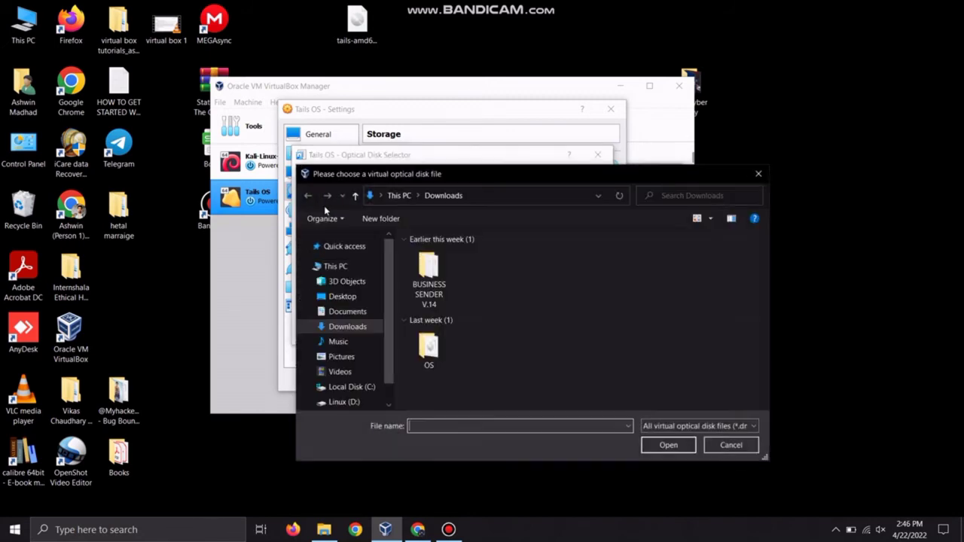
{"action": "double_click", "coordinate": [429, 350]}
{"action": "left_click", "coordinate": [461, 260]}
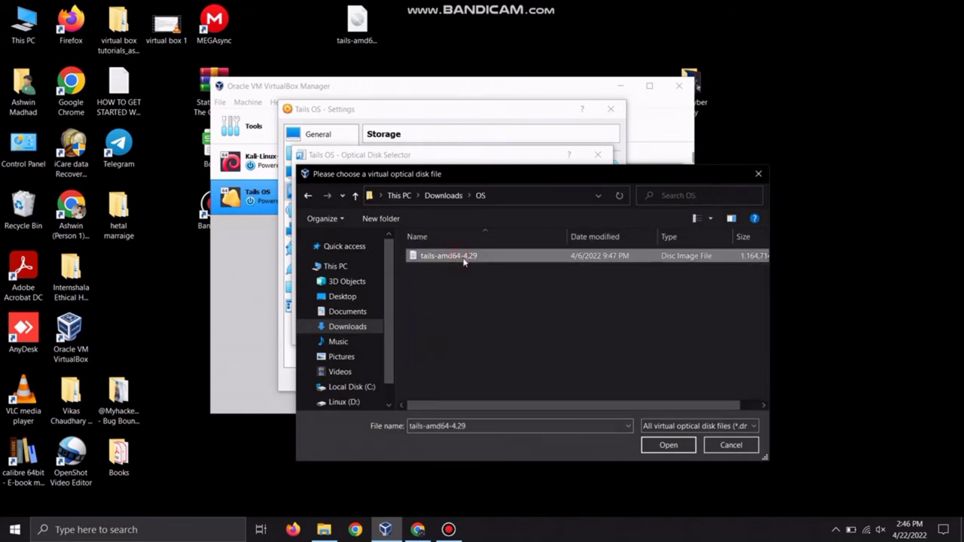
{"action": "left_click", "coordinate": [666, 445]}
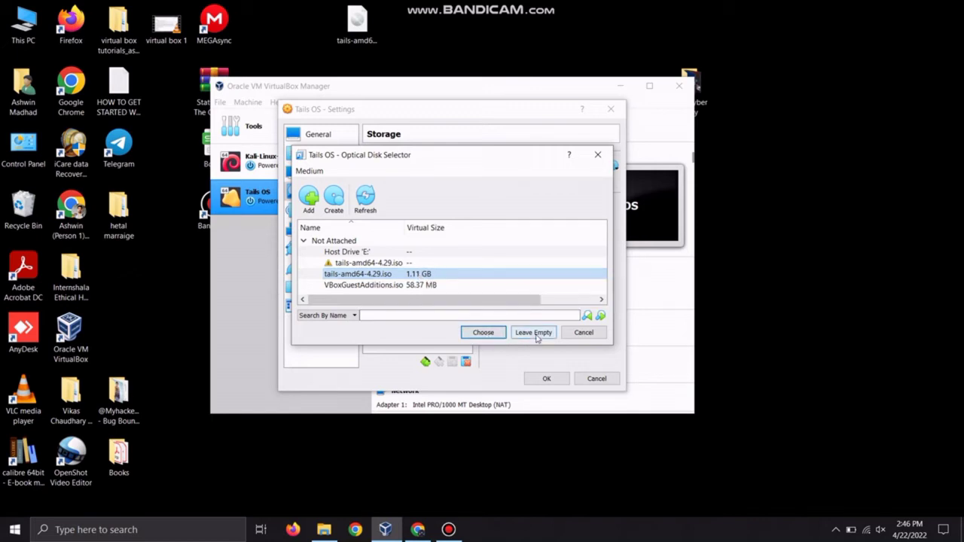
{"action": "left_click", "coordinate": [484, 332]}
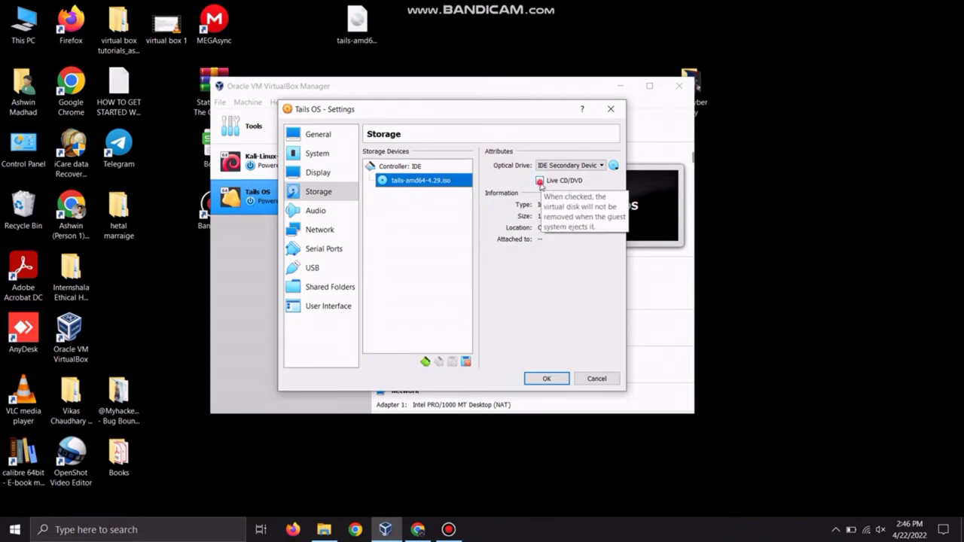
{"action": "left_click", "coordinate": [540, 184]}
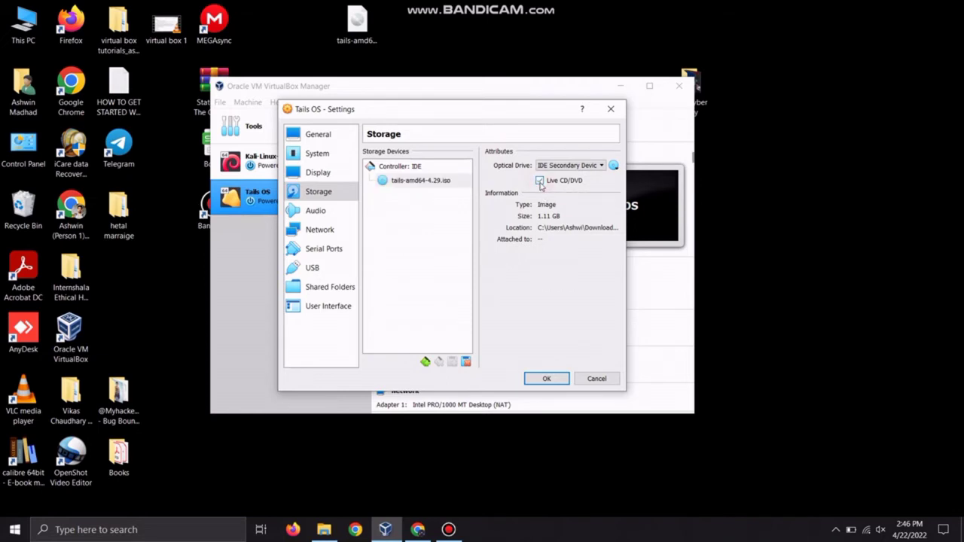
{"action": "left_click", "coordinate": [548, 379]}
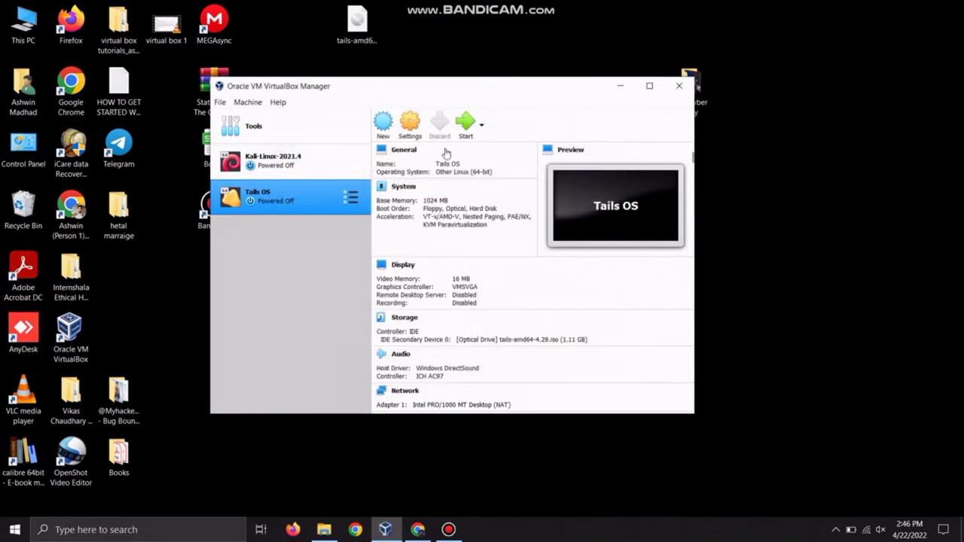
Step: Start the Tails OS machine, boot the regular Tails entry and dismiss the keyboard capture and mouse integration notices
{"action": "left_click", "coordinate": [464, 120]}
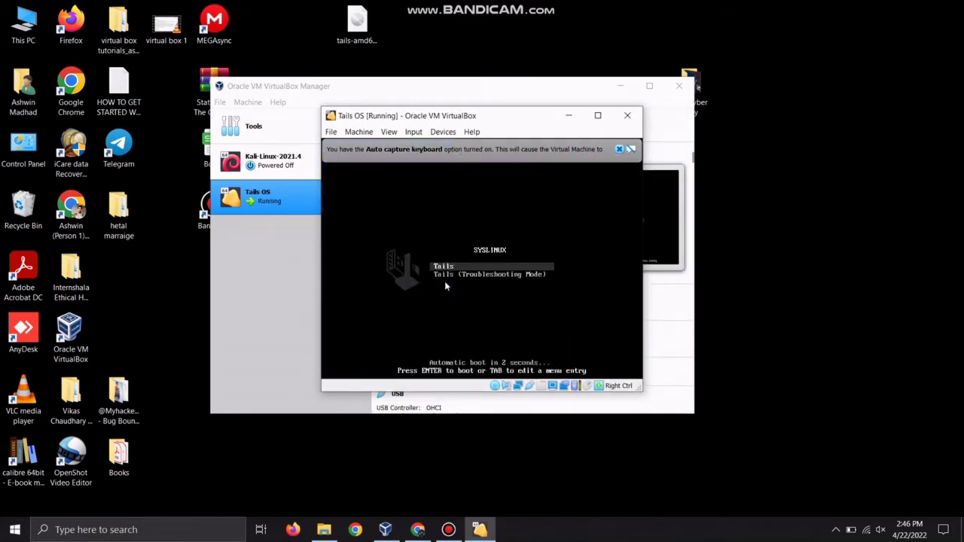
{"action": "key", "text": "Down"}
{"action": "key", "text": "Up"}
{"action": "key", "text": "Return"}
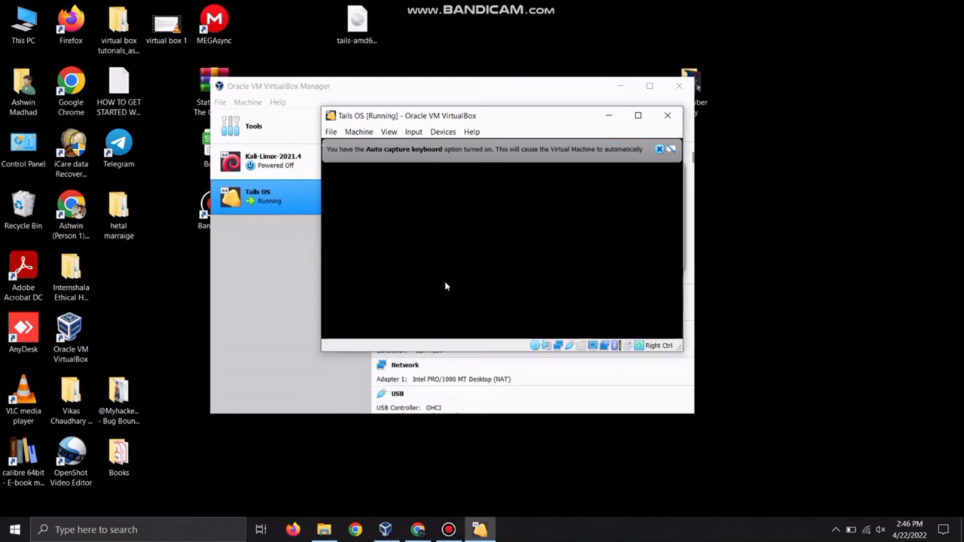
{"action": "left_click", "coordinate": [659, 149]}
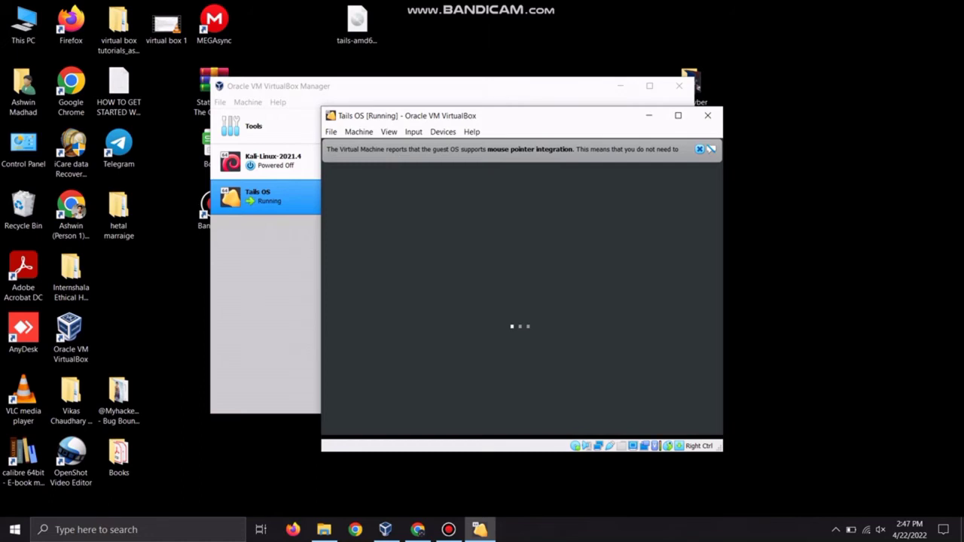
{"action": "left_click", "coordinate": [698, 149]}
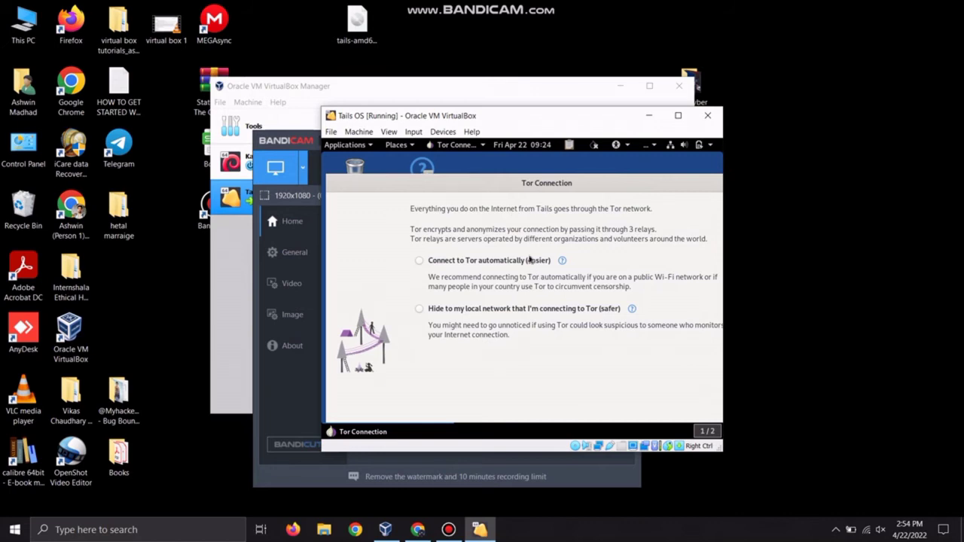
Step: Select the option to connect to Tor automatically in the Tor Connection assistant
{"action": "left_click", "coordinate": [459, 263]}
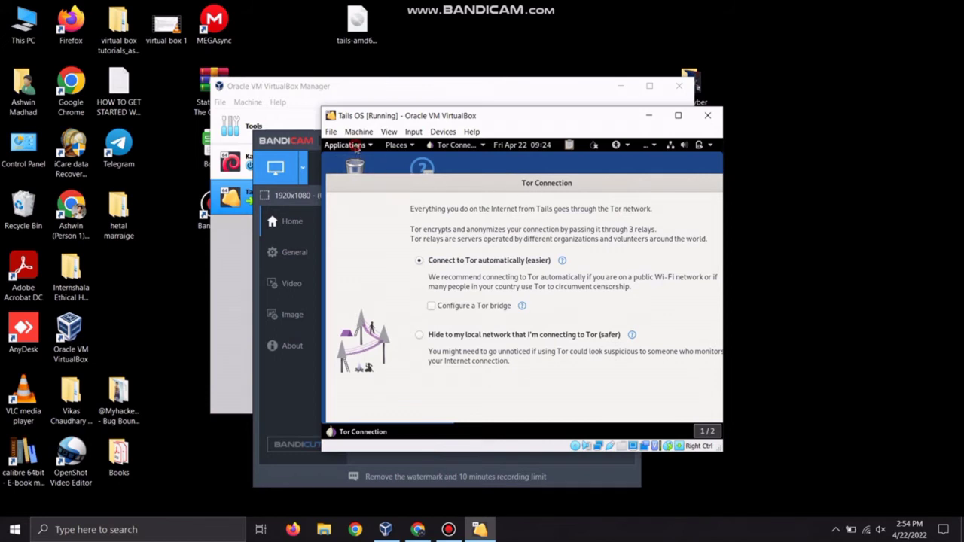
Step: Look through the Tails application categories, open Settings from the system tools and go to the display settings under Devices
{"action": "left_click", "coordinate": [357, 146]}
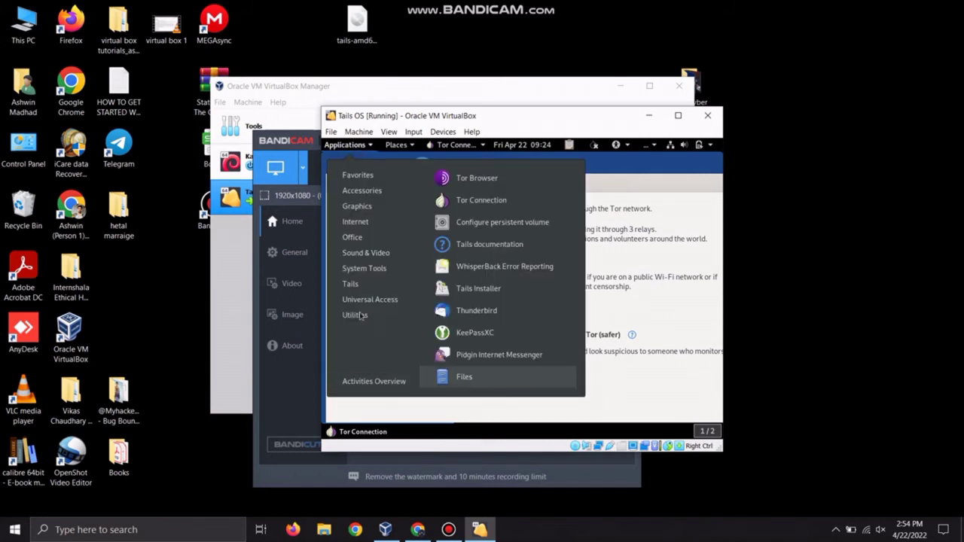
{"action": "mouse_move", "coordinate": [359, 316]}
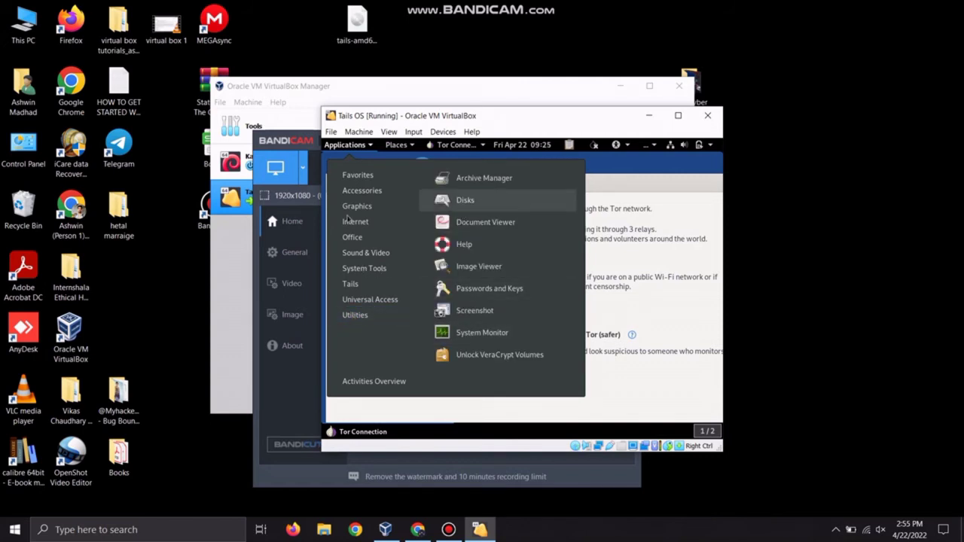
{"action": "mouse_move", "coordinate": [355, 195]}
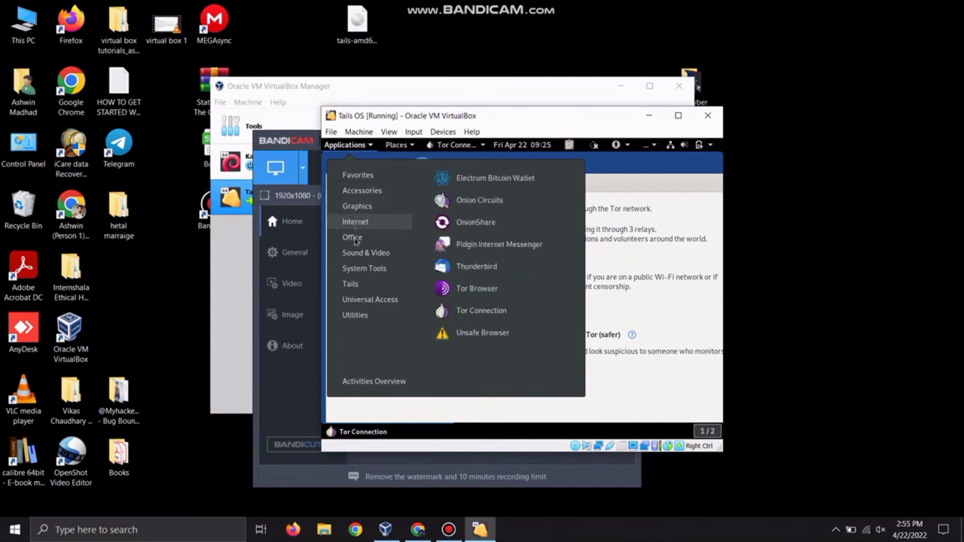
{"action": "mouse_move", "coordinate": [361, 273]}
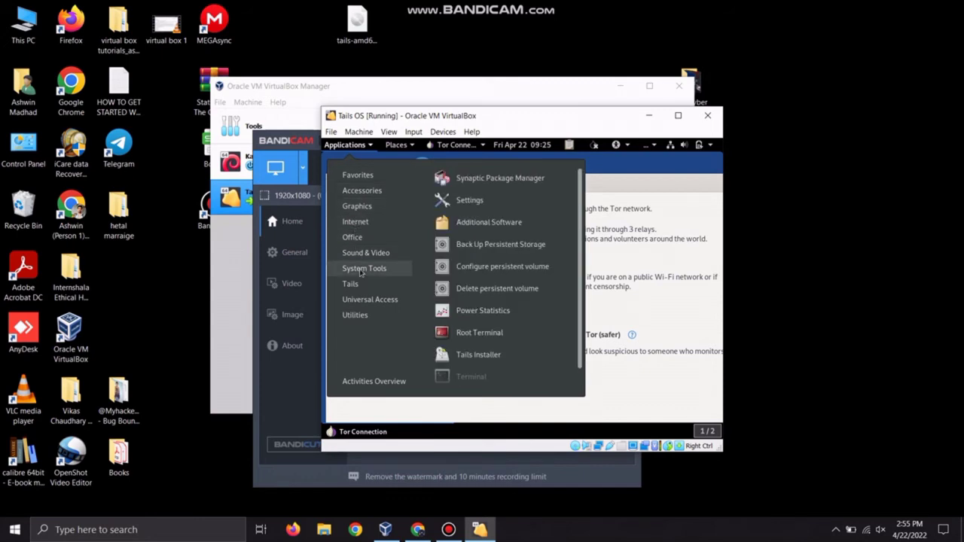
{"action": "left_click", "coordinate": [467, 201]}
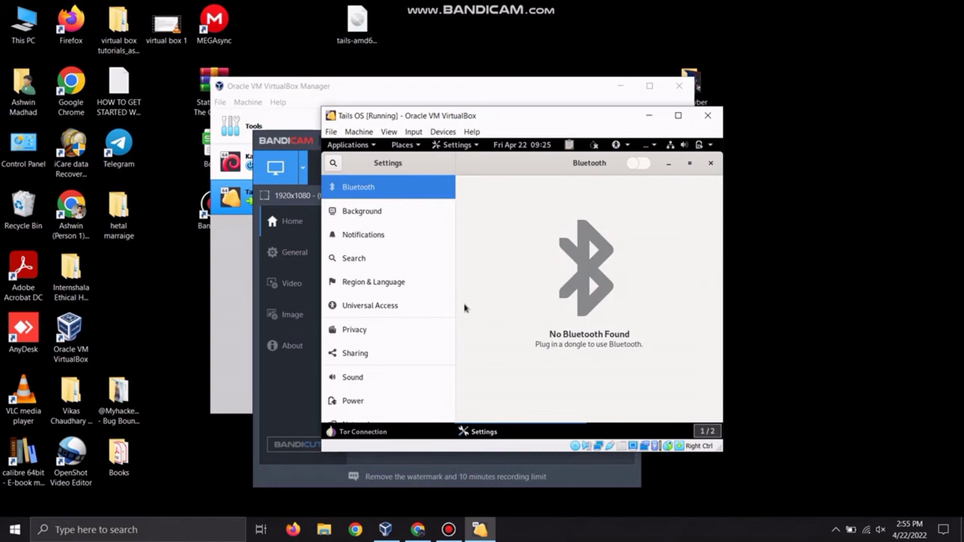
{"action": "scroll", "coordinate": [381, 308], "scroll_direction": "down", "scroll_amount": 1}
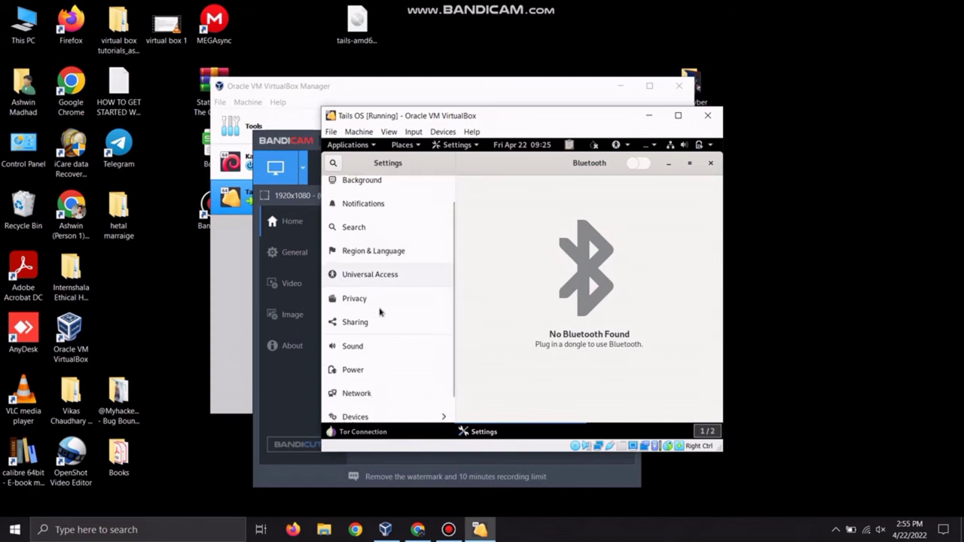
{"action": "scroll", "coordinate": [379, 312], "scroll_direction": "down", "scroll_amount": 1}
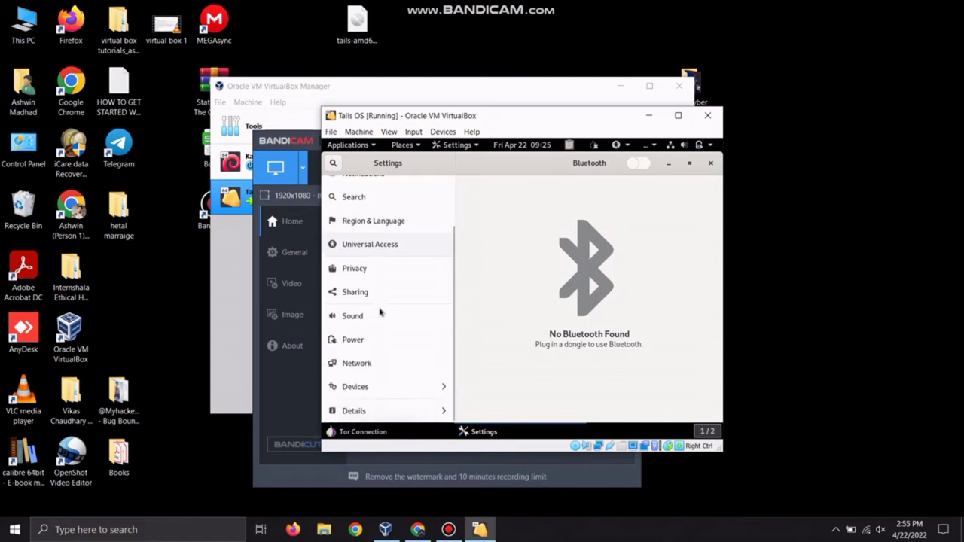
{"action": "left_click", "coordinate": [387, 393]}
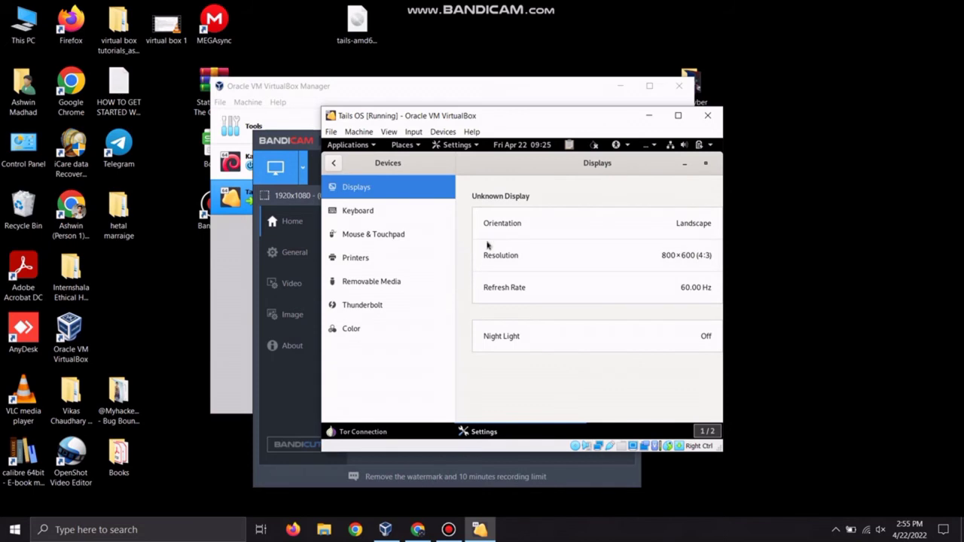
Step: Set the display resolution to 1024×768 (4:3), keep the changes and close the settings
{"action": "left_click", "coordinate": [529, 259]}
{"action": "scroll", "coordinate": [563, 313], "scroll_direction": "down", "scroll_amount": 2}
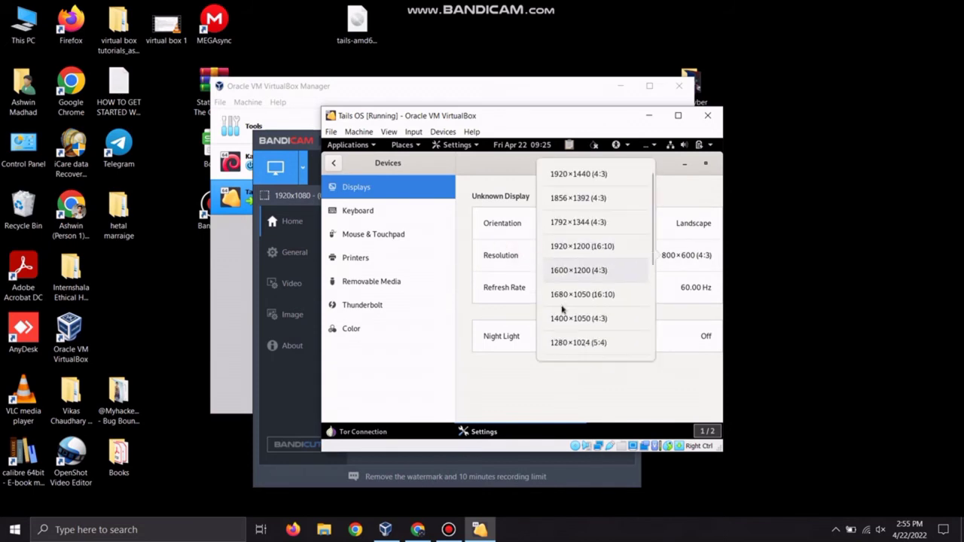
{"action": "scroll", "coordinate": [561, 309], "scroll_direction": "down", "scroll_amount": 3}
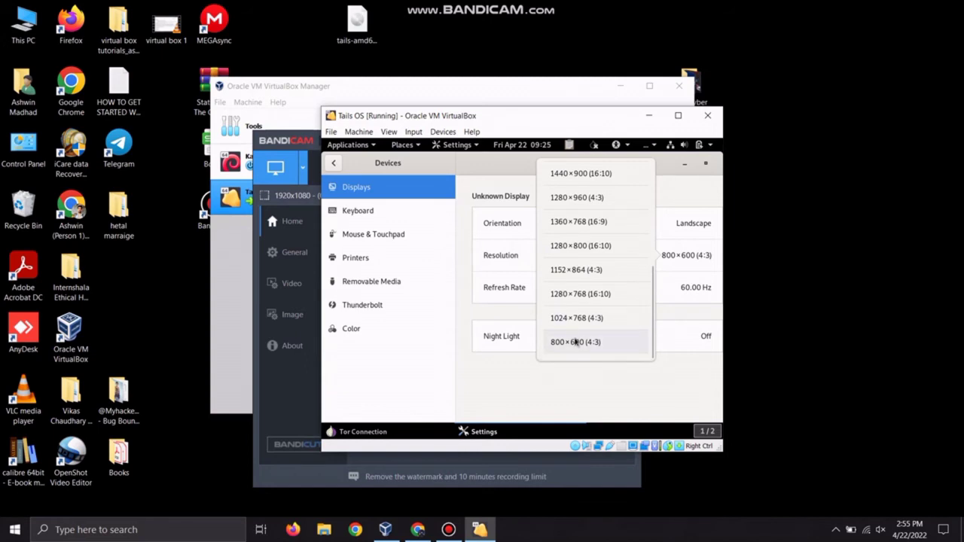
{"action": "left_click", "coordinate": [576, 322]}
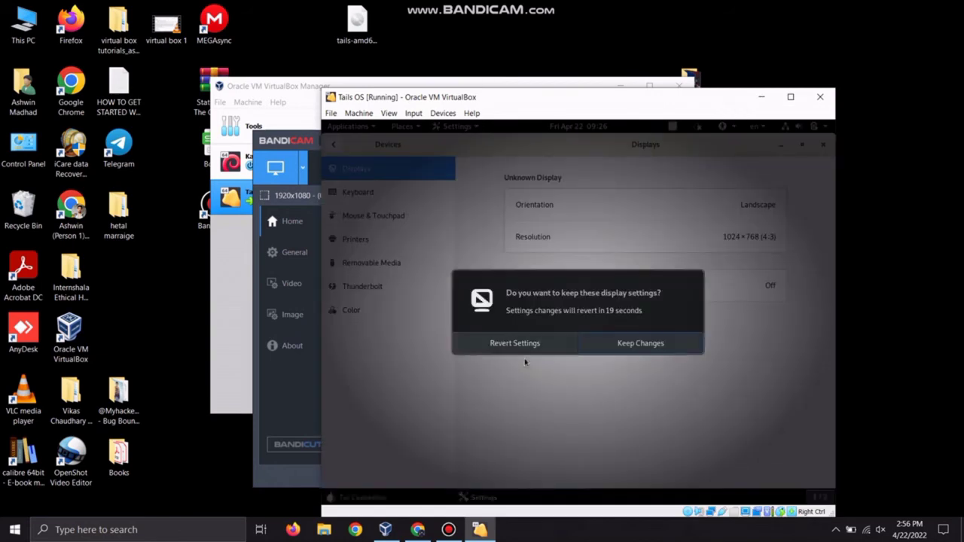
{"action": "left_click", "coordinate": [611, 344]}
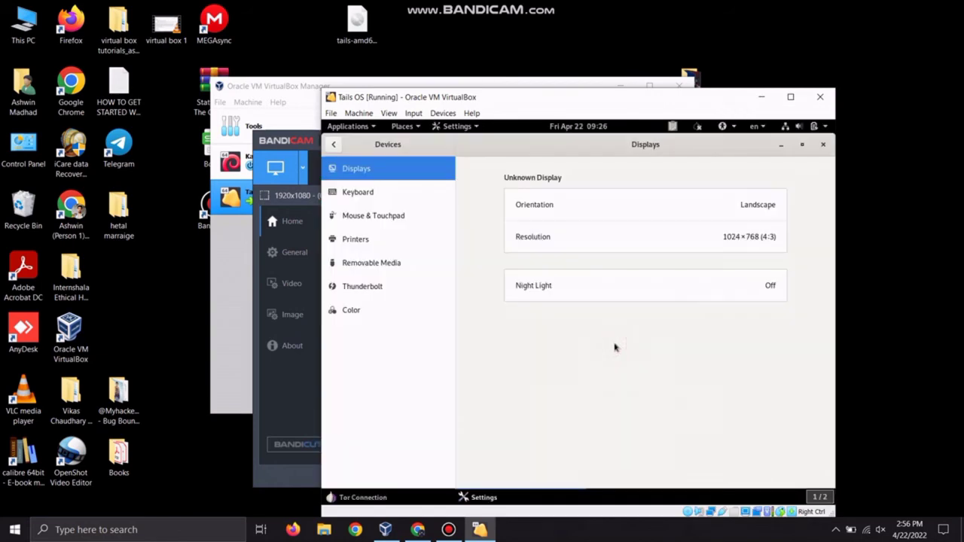
{"action": "left_click", "coordinate": [825, 144]}
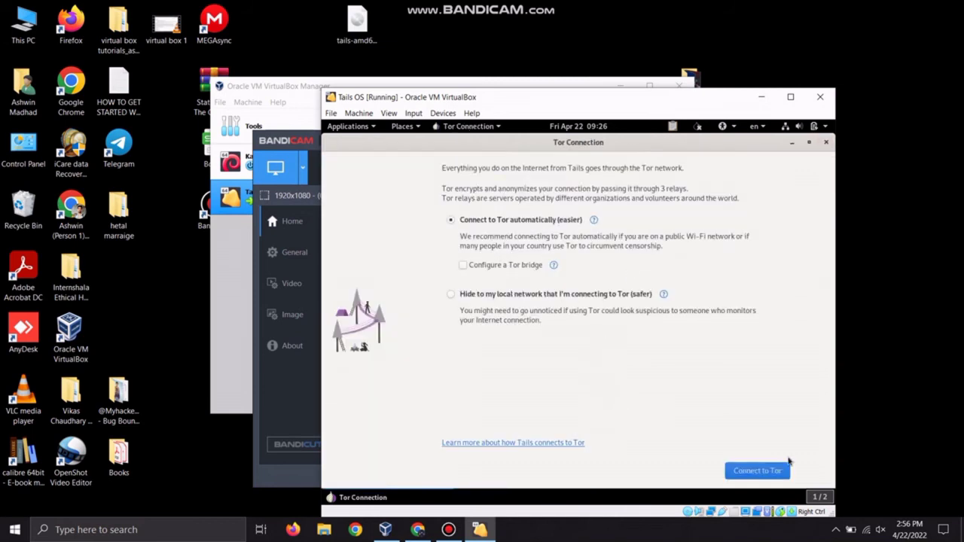
Step: Connect to Tor and start Tor Browser from the Tor Connection assistant, minimizing the assistant while the browser loads
{"action": "left_click", "coordinate": [770, 473]}
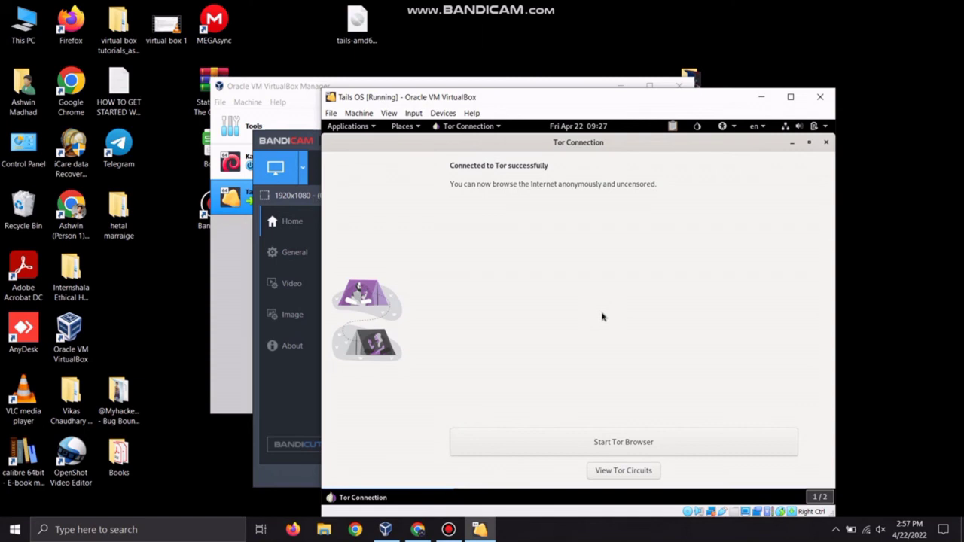
{"action": "left_click", "coordinate": [623, 440]}
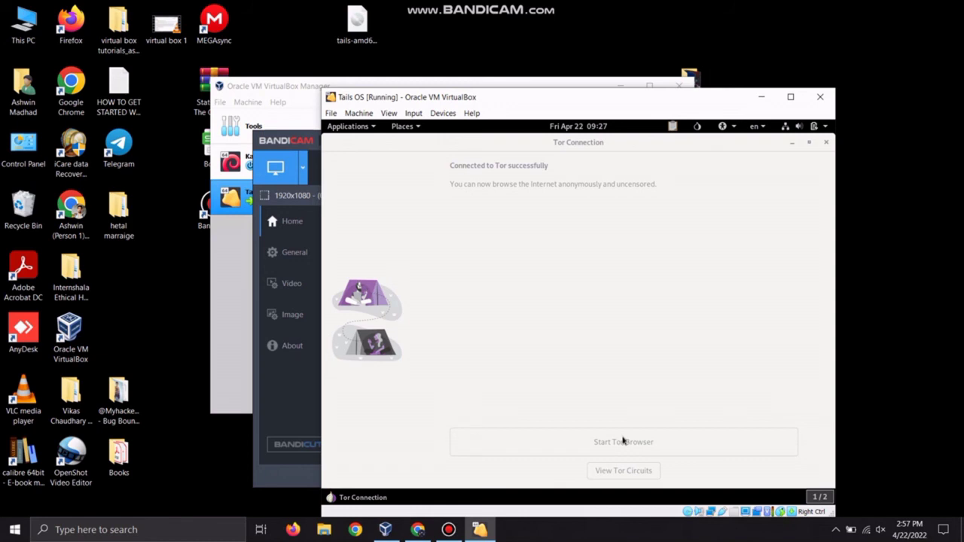
{"action": "left_click", "coordinate": [792, 143]}
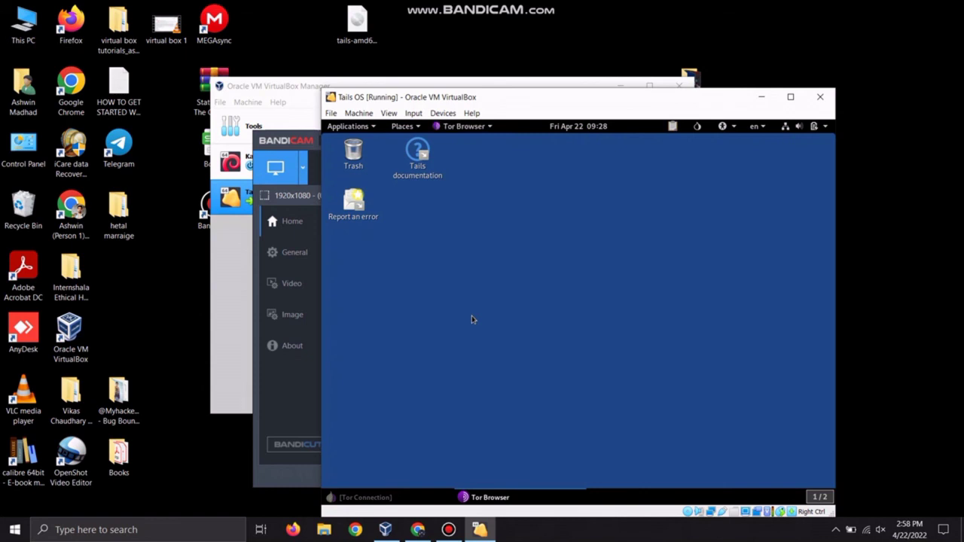
Step: Bring up the Tor Browser windows with the Tails home page and close the duplicate window
{"action": "left_click", "coordinate": [491, 498]}
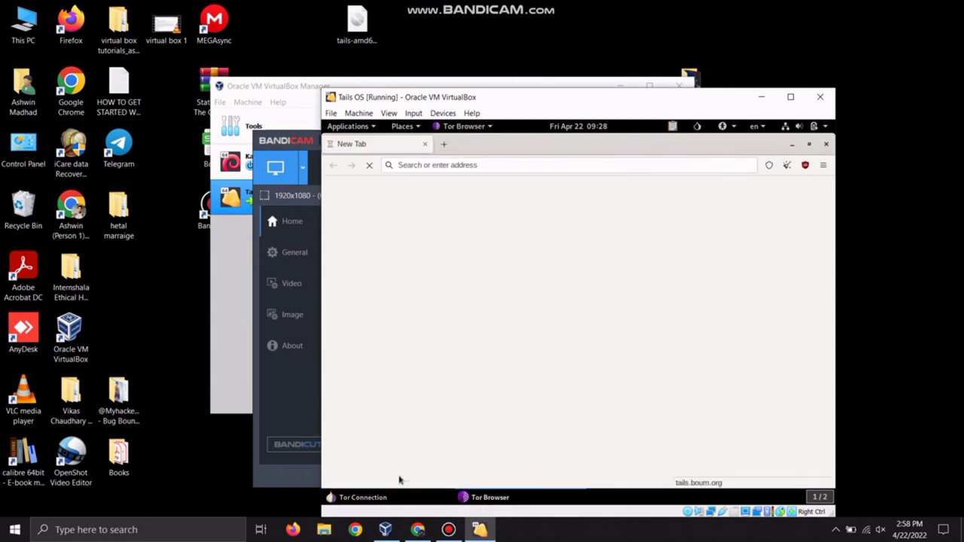
{"action": "left_click", "coordinate": [389, 501]}
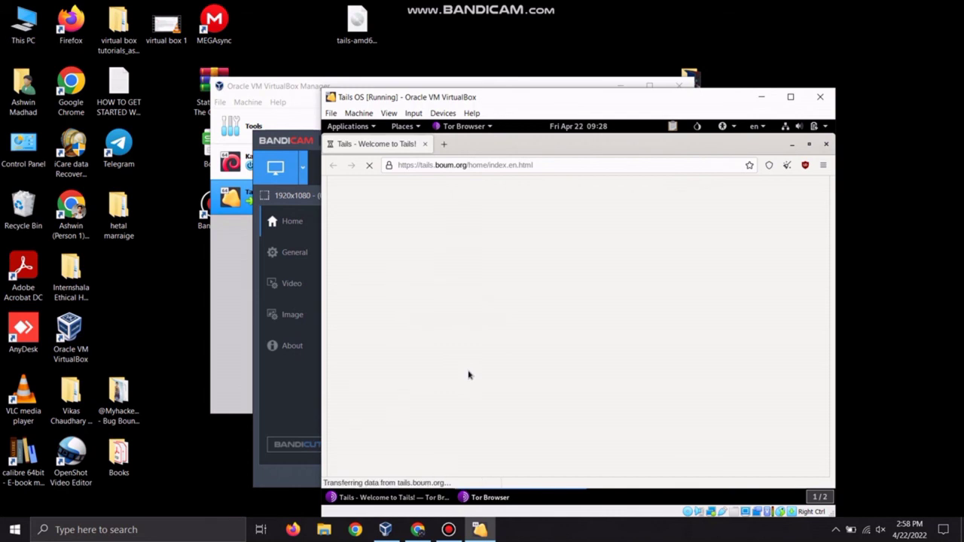
{"action": "left_click", "coordinate": [486, 499]}
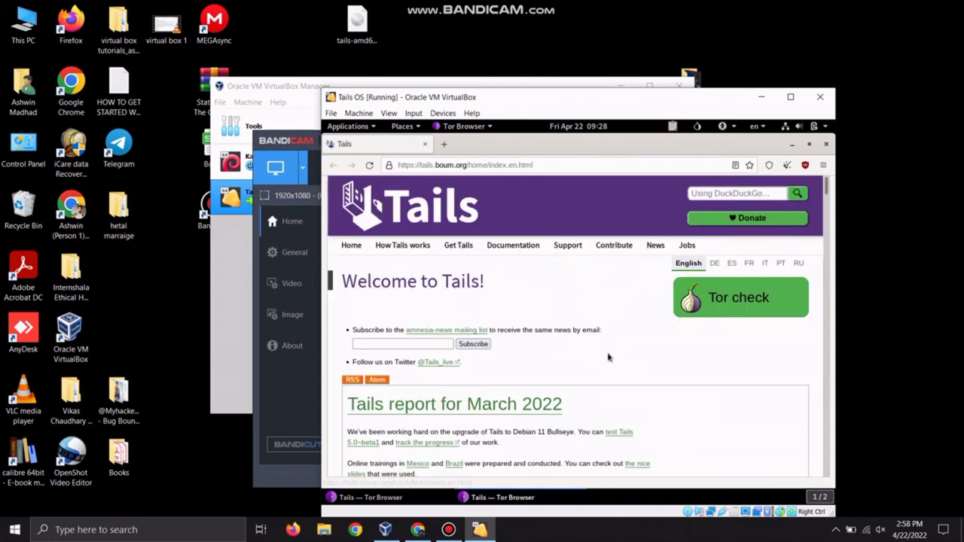
{"action": "left_click", "coordinate": [825, 145]}
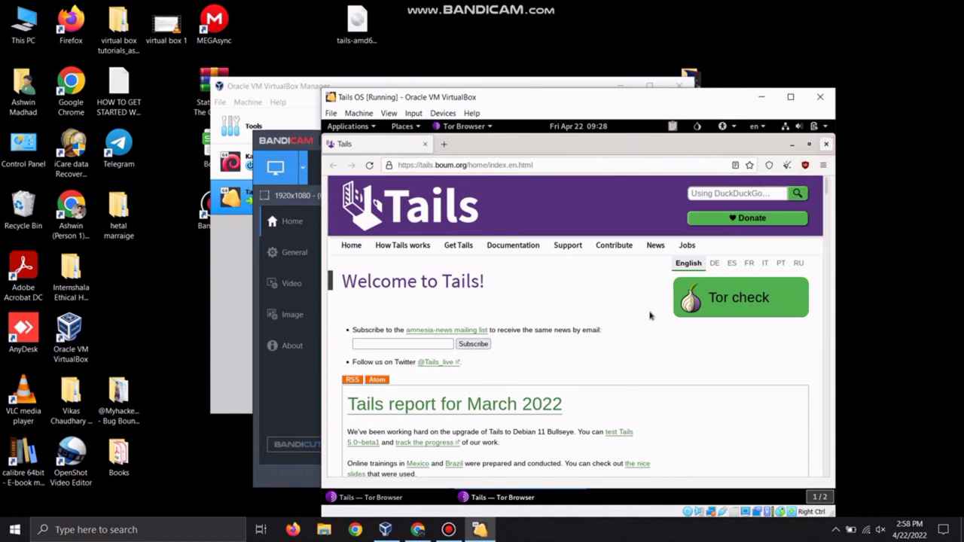